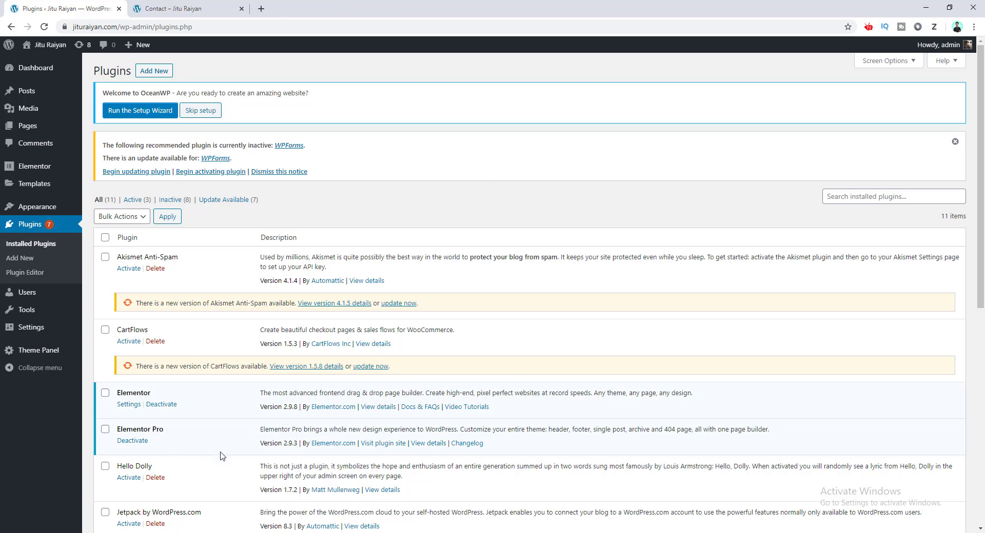
Open the Contact page in Elementor and review the contact form's fields, submit button, after-submit actions and style settings.
left_click(156, 4)
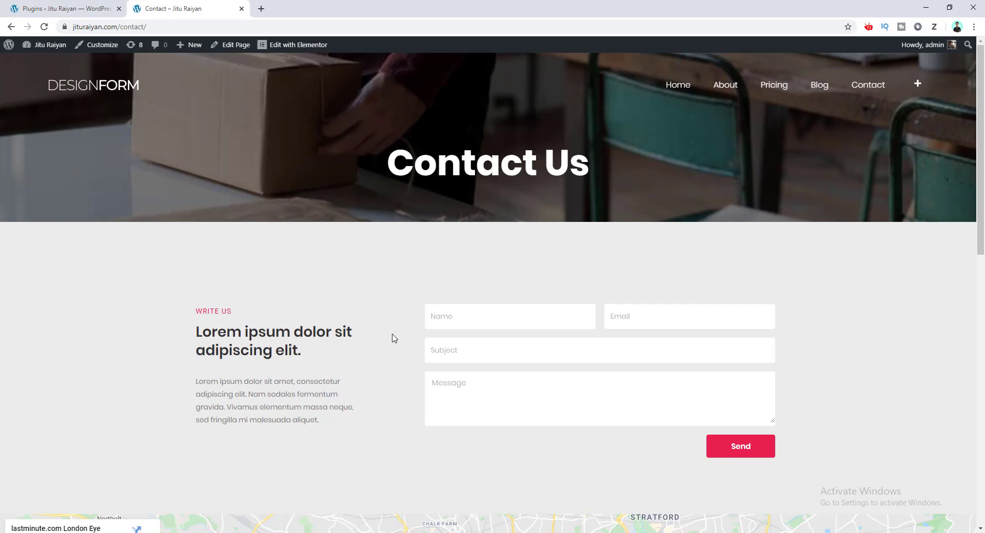
left_click(304, 52)
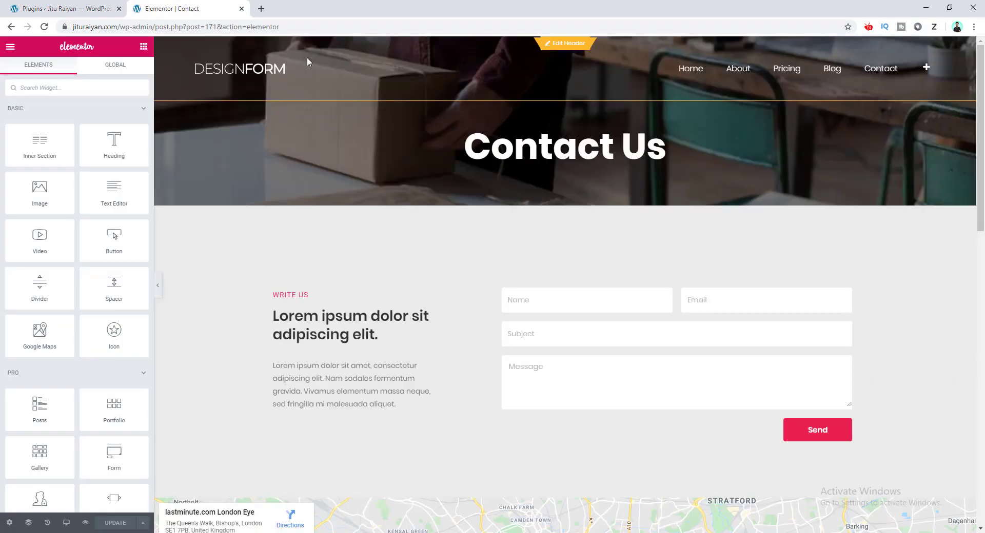
left_click(652, 310)
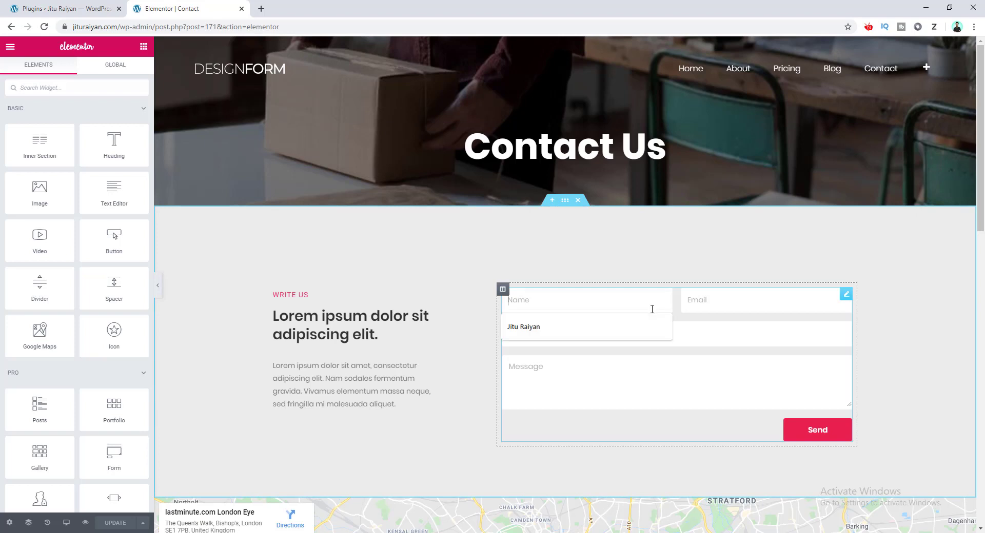
left_click(695, 316)
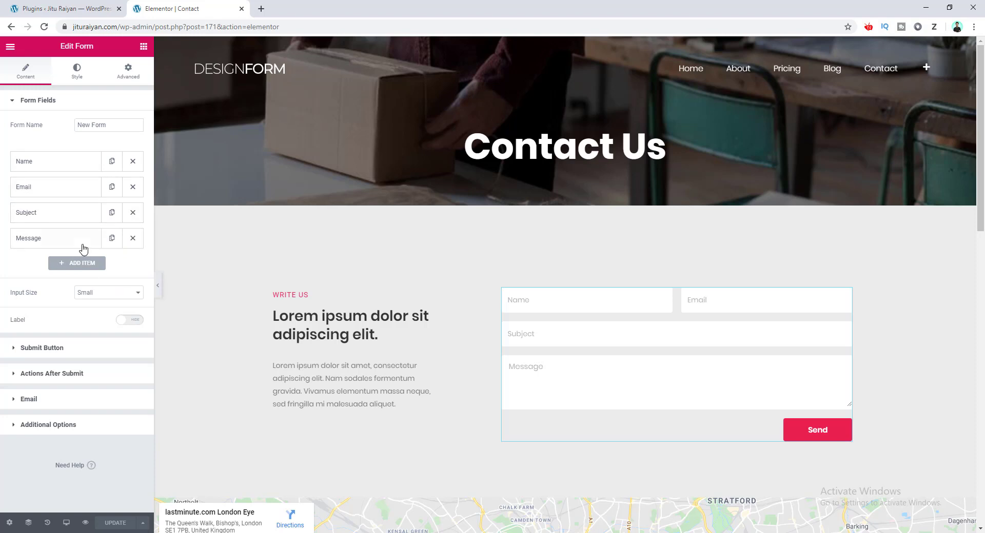
left_click(104, 354)
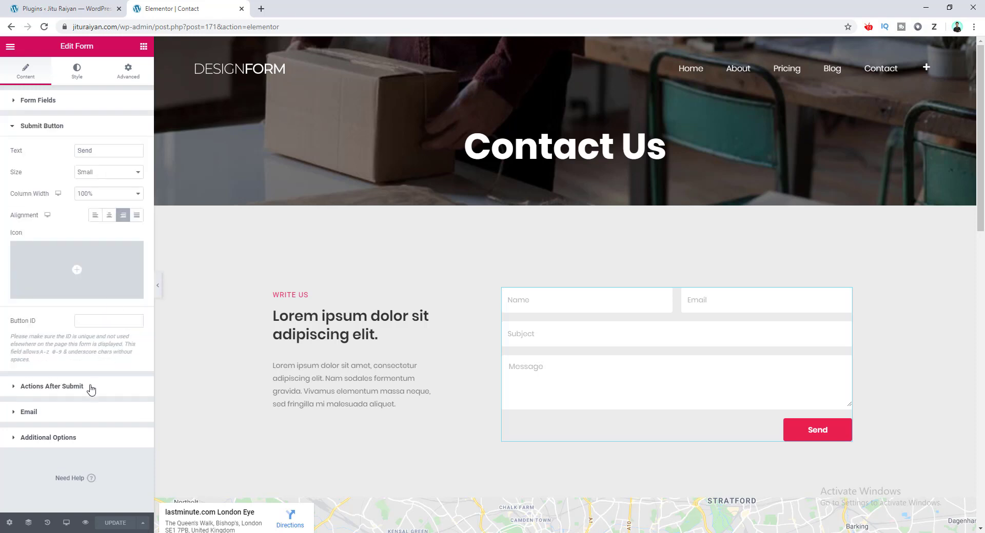
left_click(90, 389)
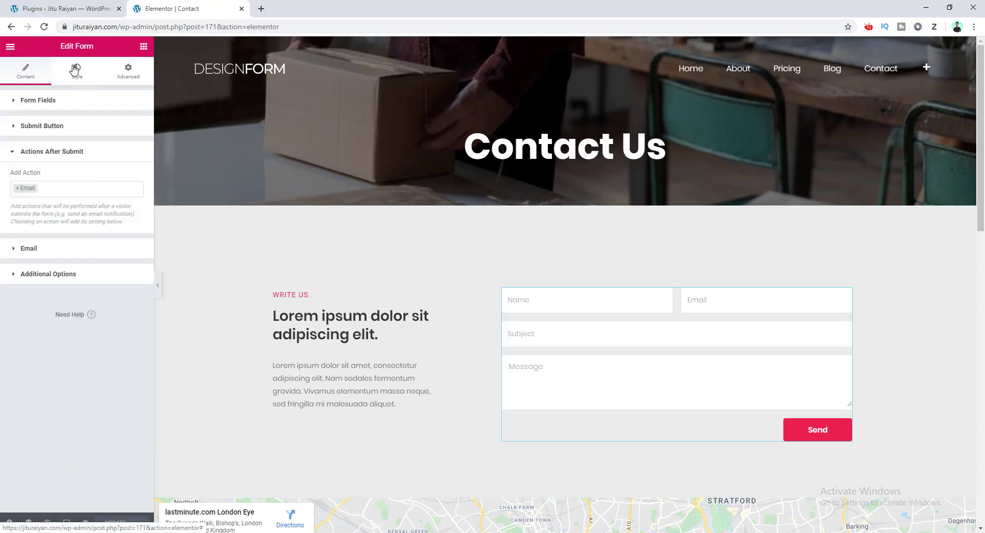
left_click(76, 71)
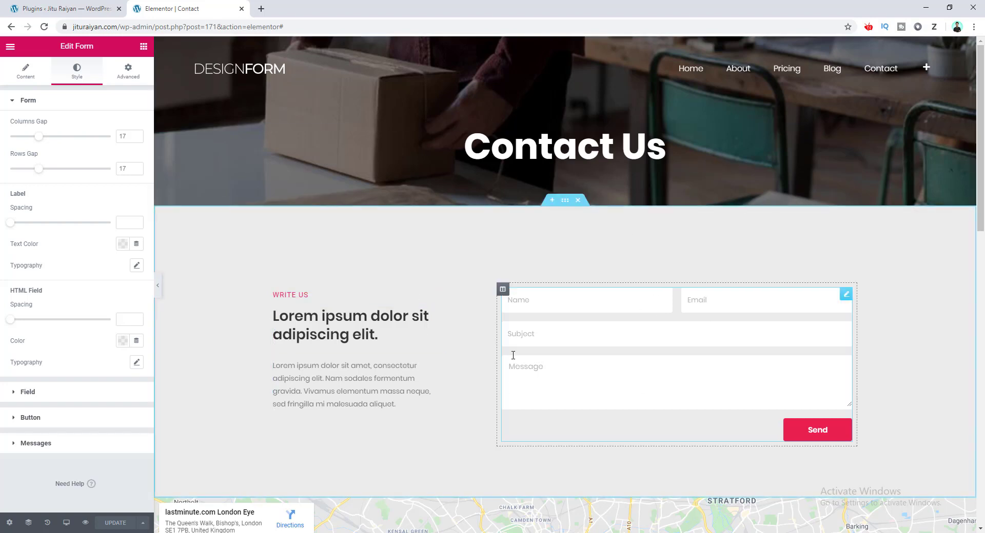
Create a new popup template named "Thank you" in the WordPress dashboard and dismiss the template library to start blank.
left_click(24, 4)
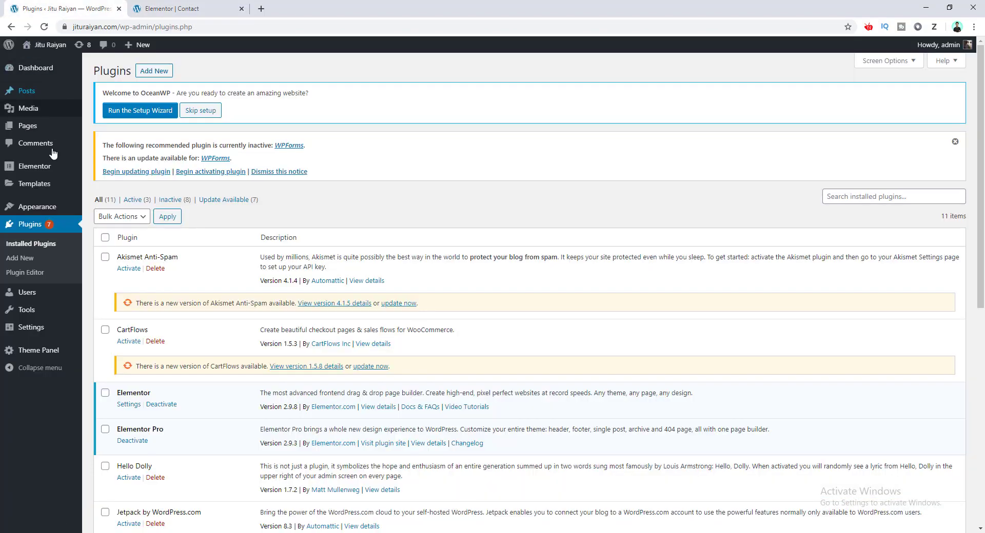
mouse_move(51, 185)
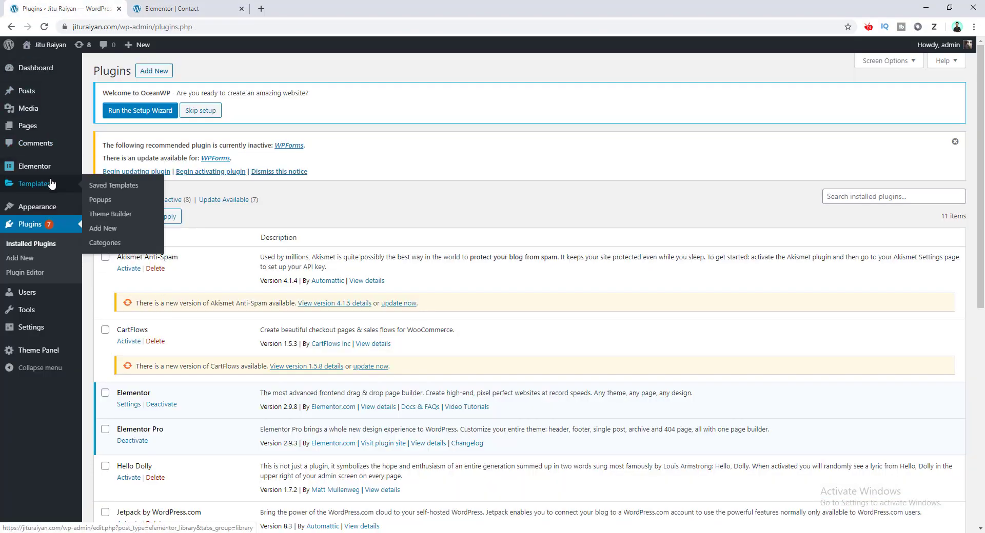
left_click(100, 203)
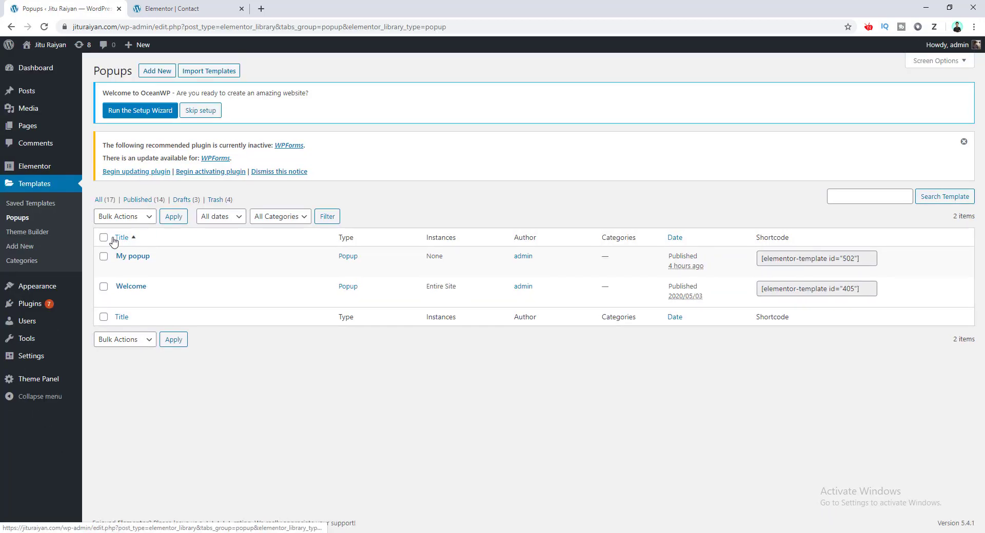
left_click(160, 75)
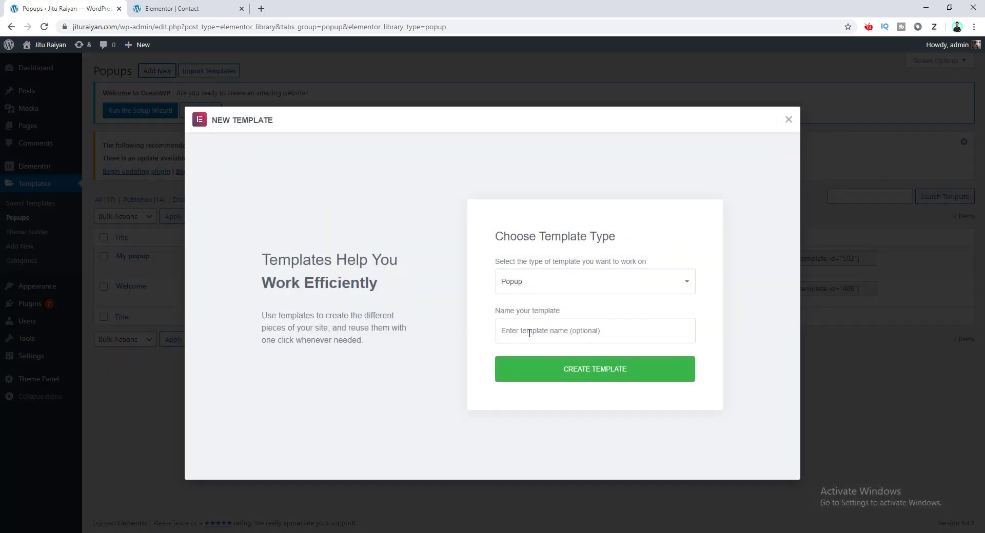
left_click(529, 333)
type("Thank you")
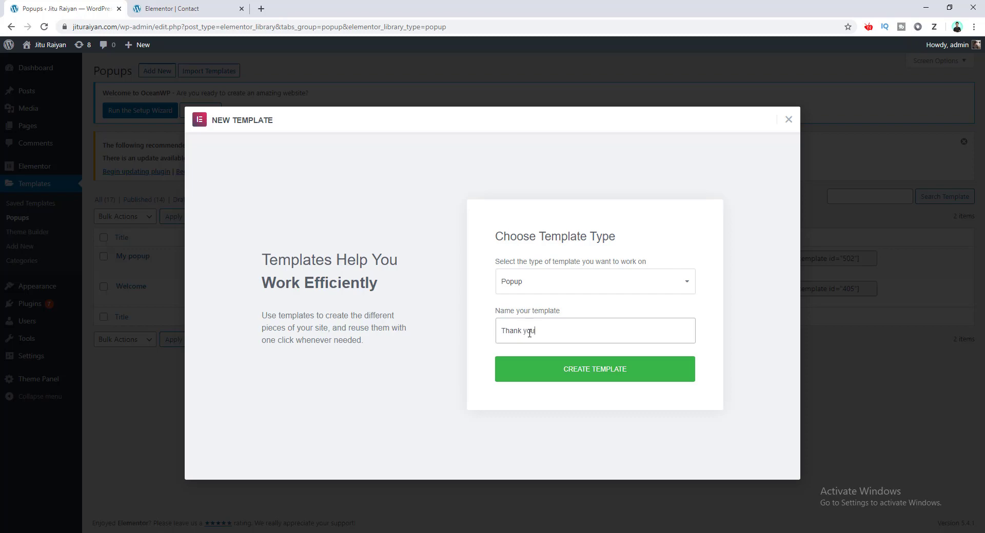
left_click(567, 369)
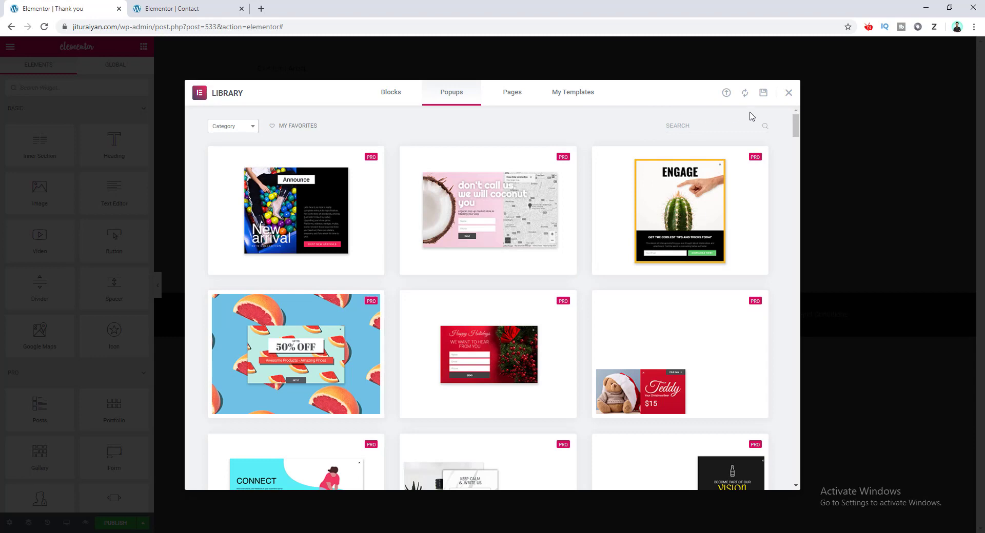
left_click(790, 94)
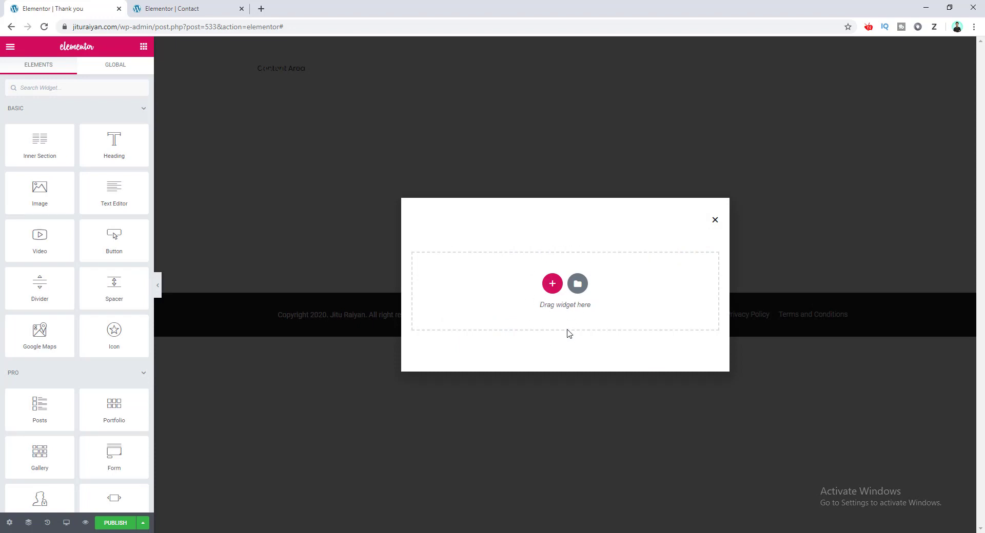
Add a section with two equal columns to the popup and place a Heading widget in its second column.
left_click(552, 283)
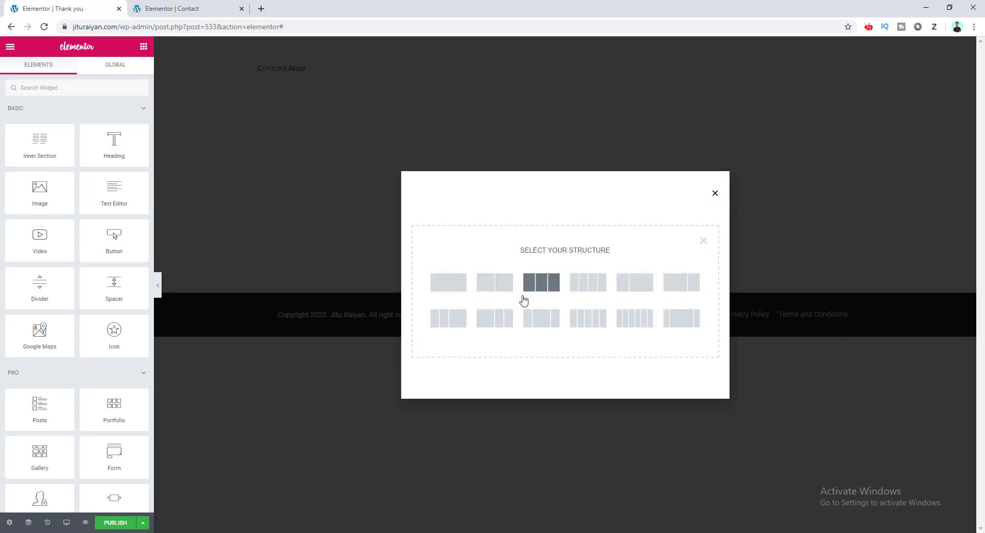
left_click(495, 290)
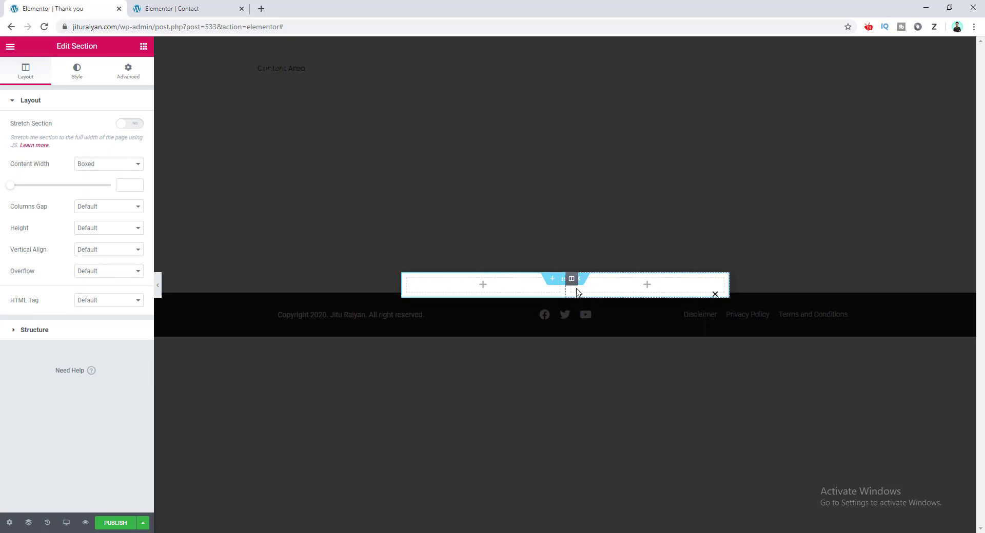
left_click(143, 48)
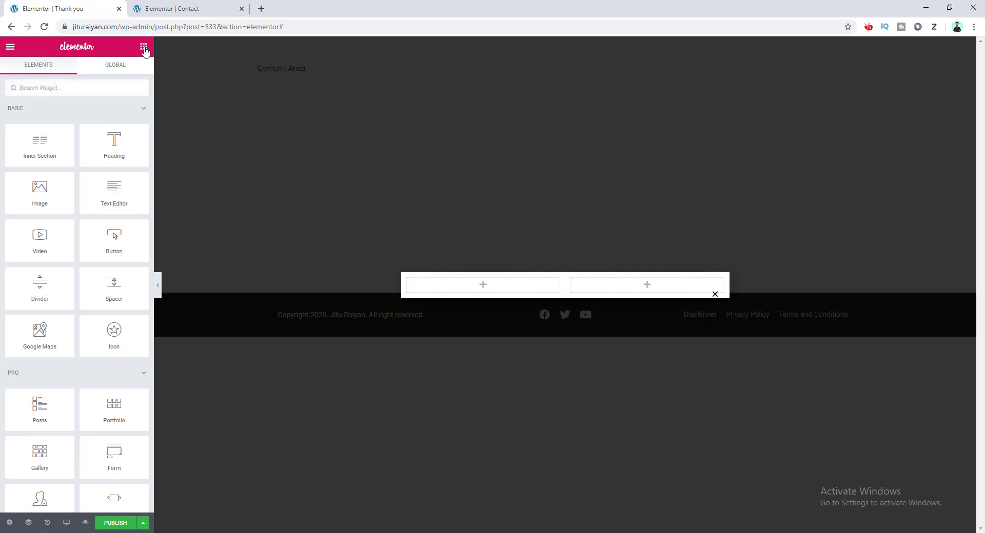
left_click_drag(117, 141, 593, 287)
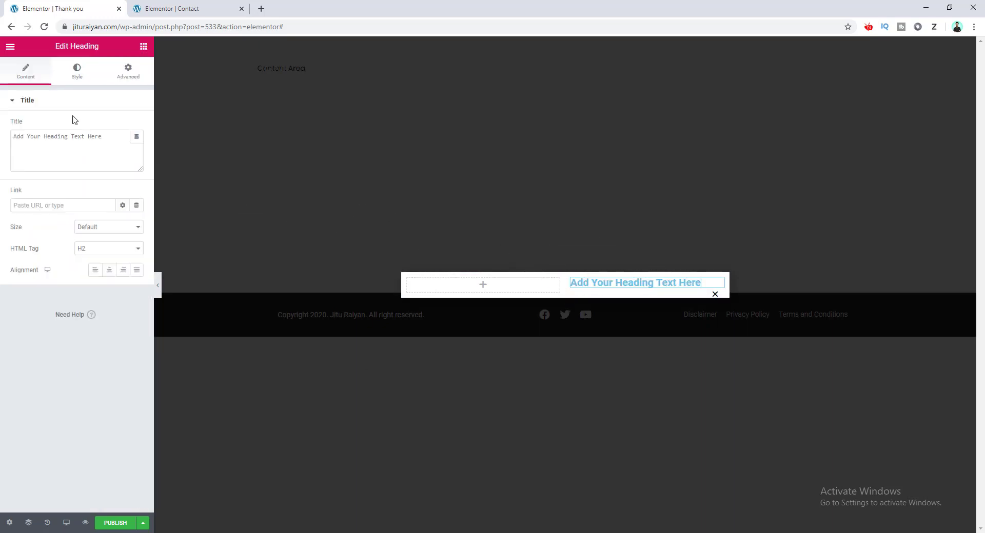
Set the heading's title to "Thank you for contacting Us" and its font family to Poppins.
left_click(81, 138)
key("ctrl+a")
type("Thank you for contacting Us")
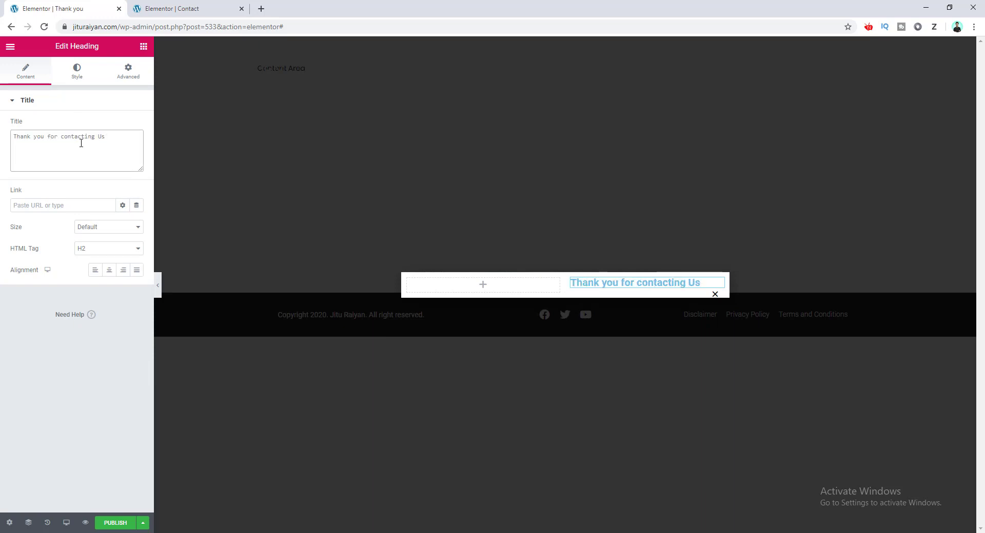
left_click(77, 74)
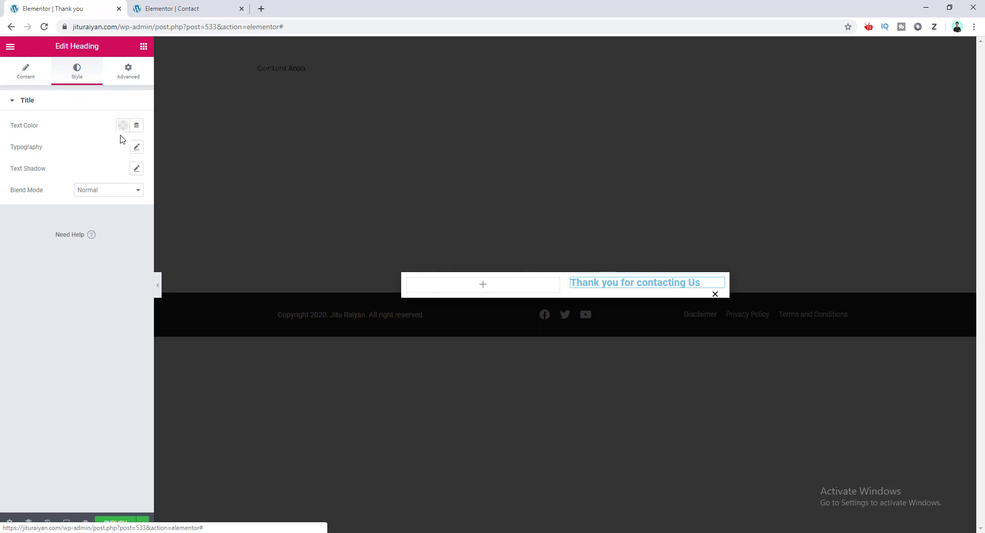
left_click(136, 148)
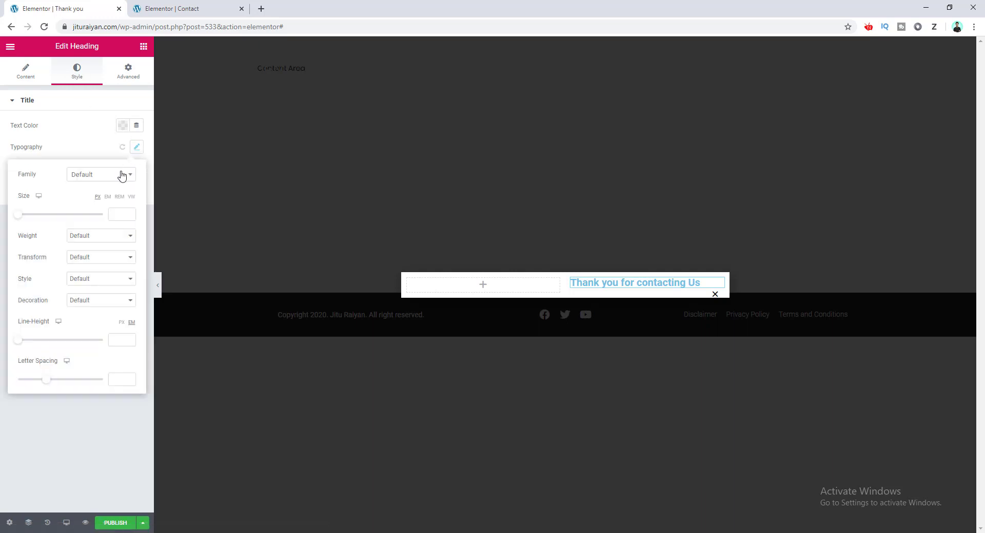
left_click(122, 177)
type("pop")
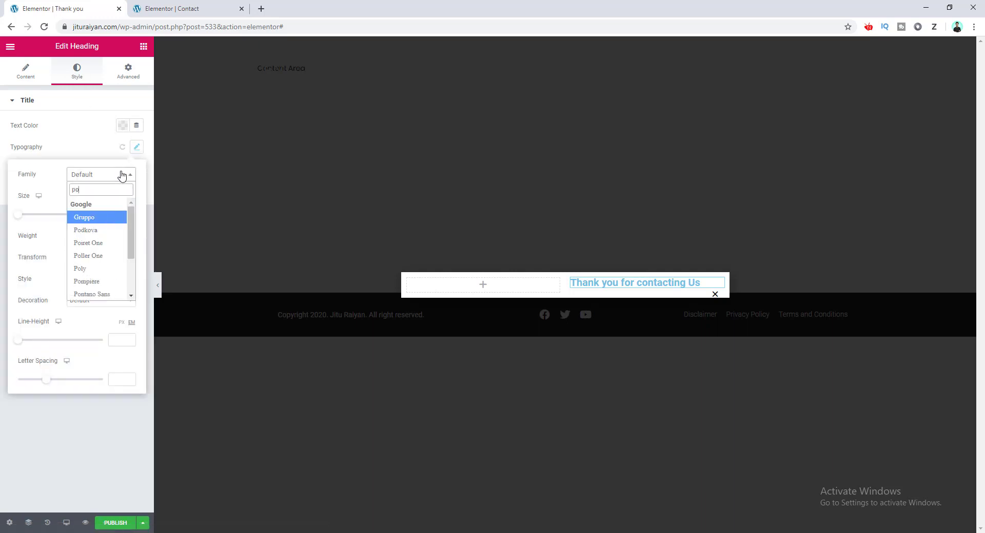
left_click(111, 219)
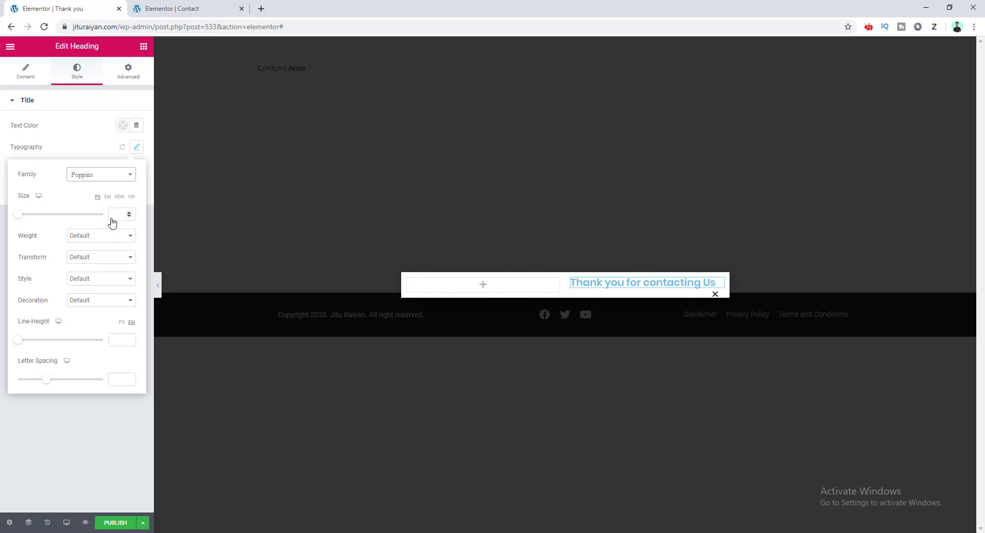
Duplicate the heading and change the copy's title to "We will contact you soon".
right_click(618, 283)
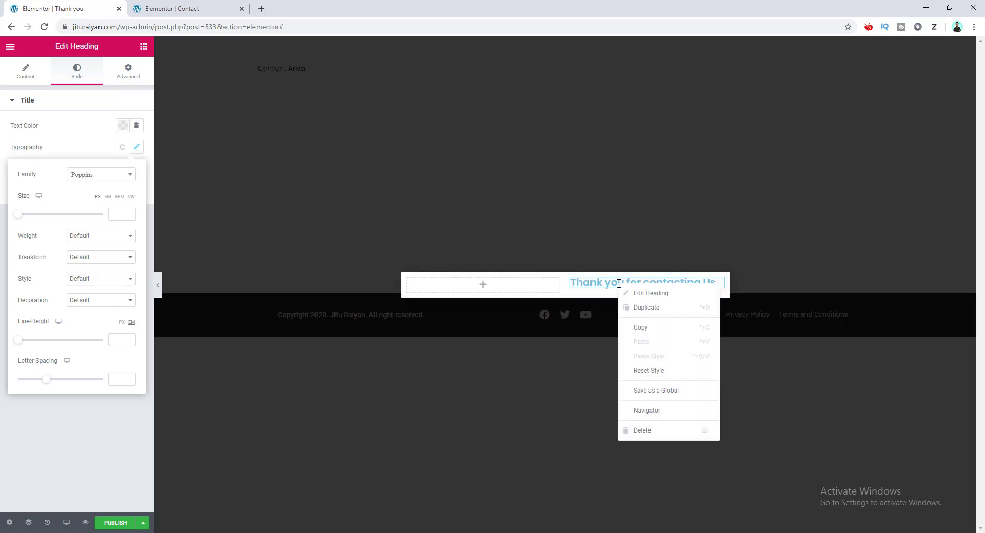
left_click(634, 308)
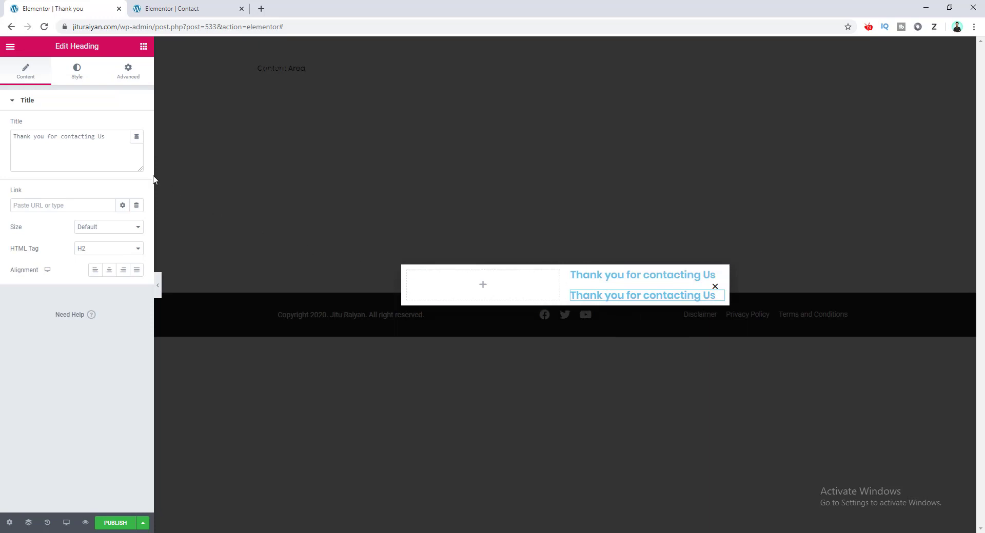
left_click(116, 141)
key("ctrl+a")
type("We will contact you soon")
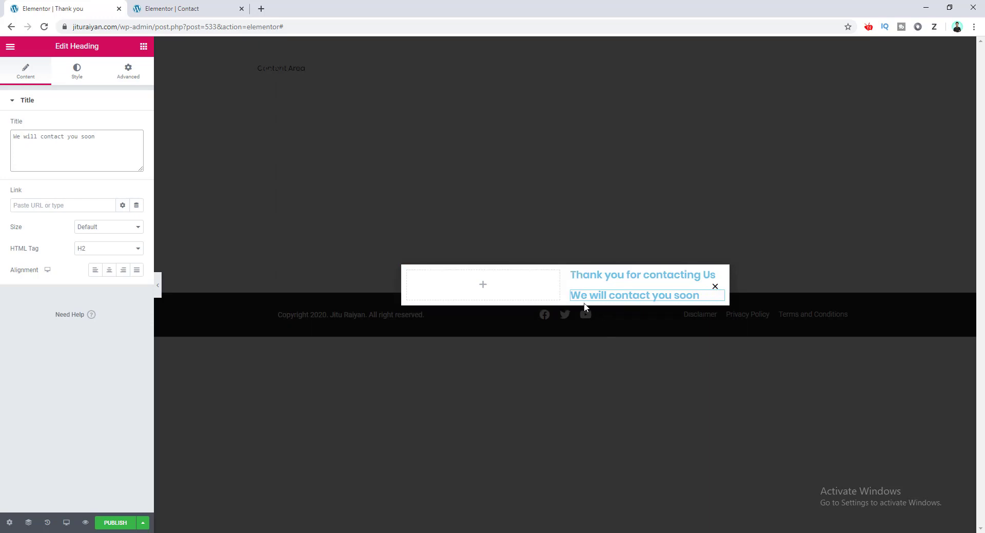
Give the "We will contact you soon" heading a font weight of 700 and a black text color.
left_click(81, 77)
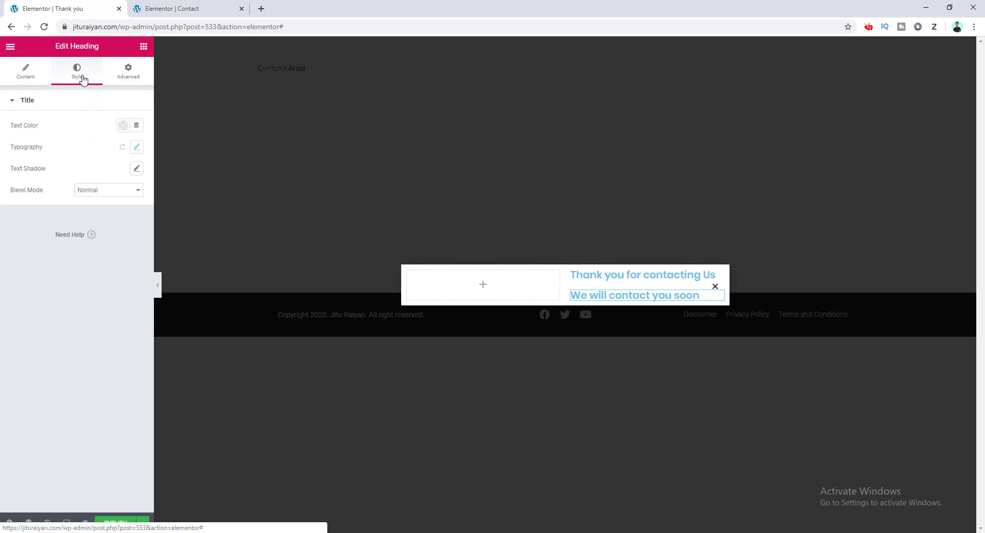
left_click(136, 147)
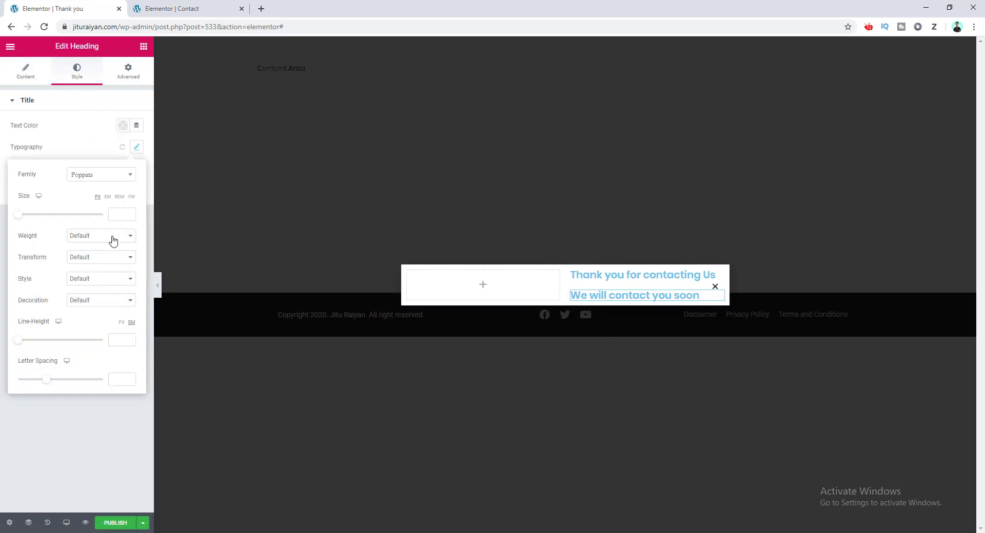
left_click(113, 238)
left_click(106, 299)
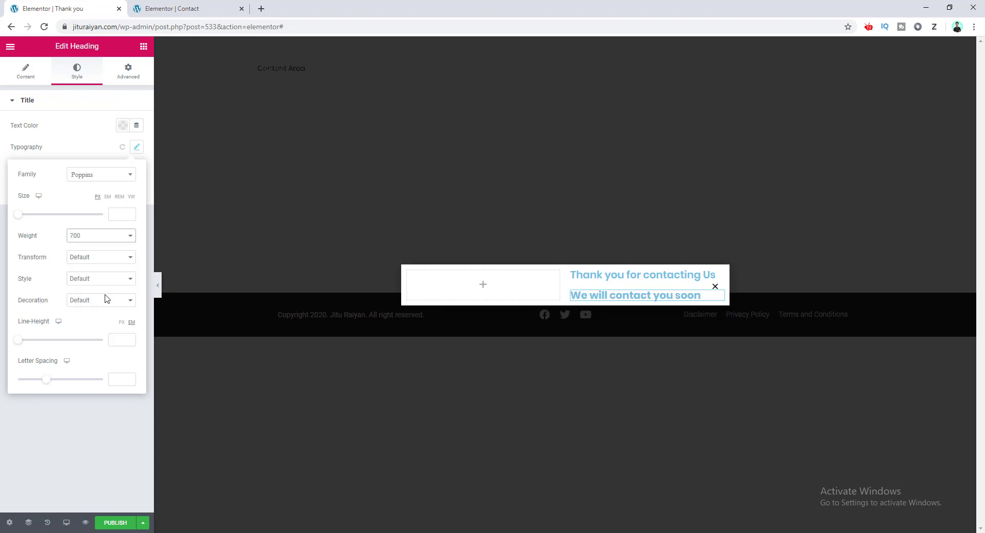
left_click(123, 126)
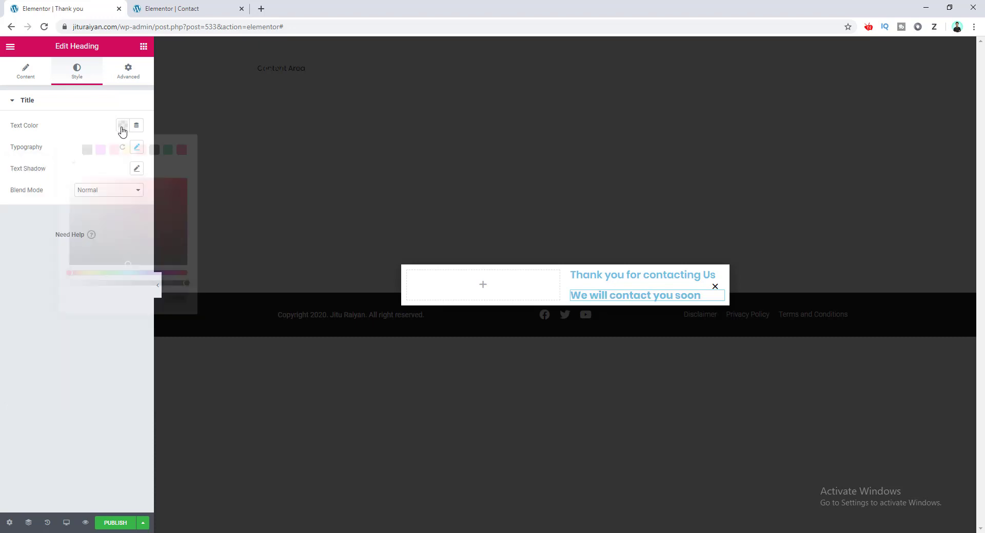
left_click(154, 149)
left_click(97, 123)
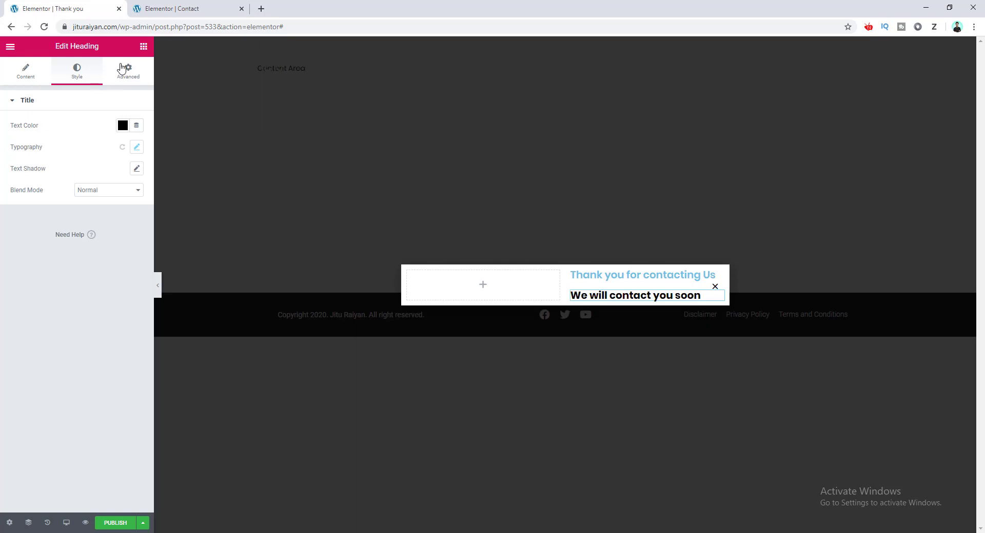
Add a Text Editor widget below the "We will contact you soon" heading in the popup's second column.
left_click(142, 47)
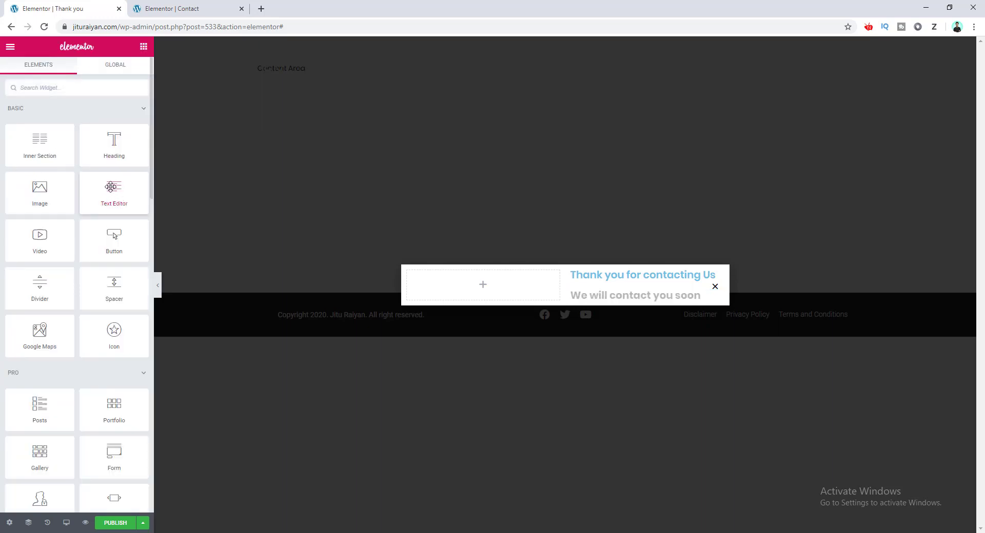
left_click_drag(110, 186, 641, 302)
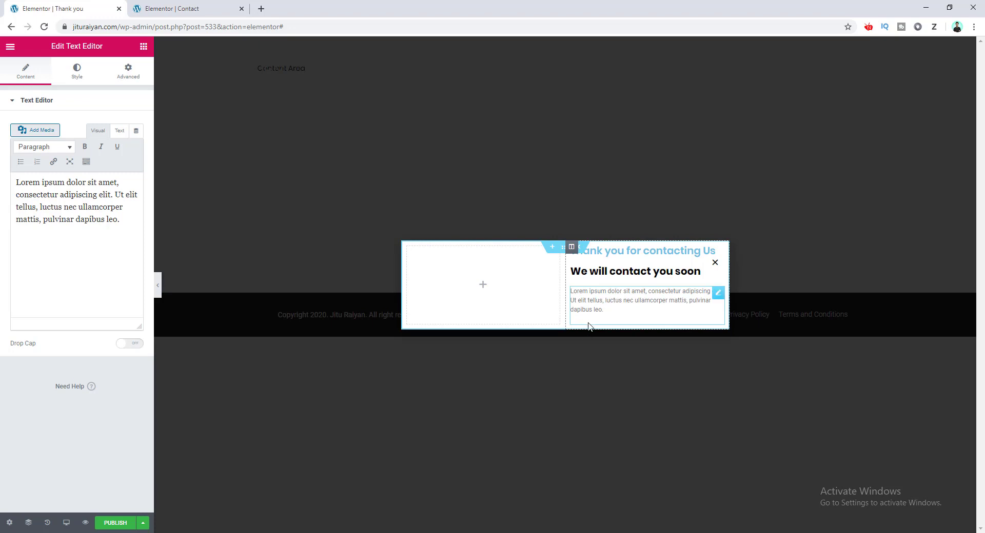
Add a Social Icons widget below the paragraph in the popup's second column and align its icons left.
left_click(144, 47)
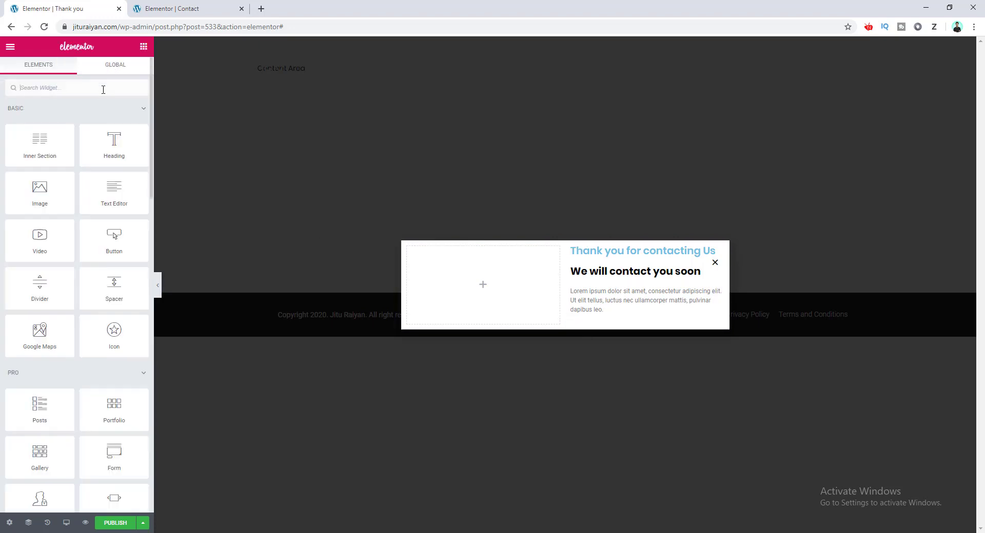
type("social")
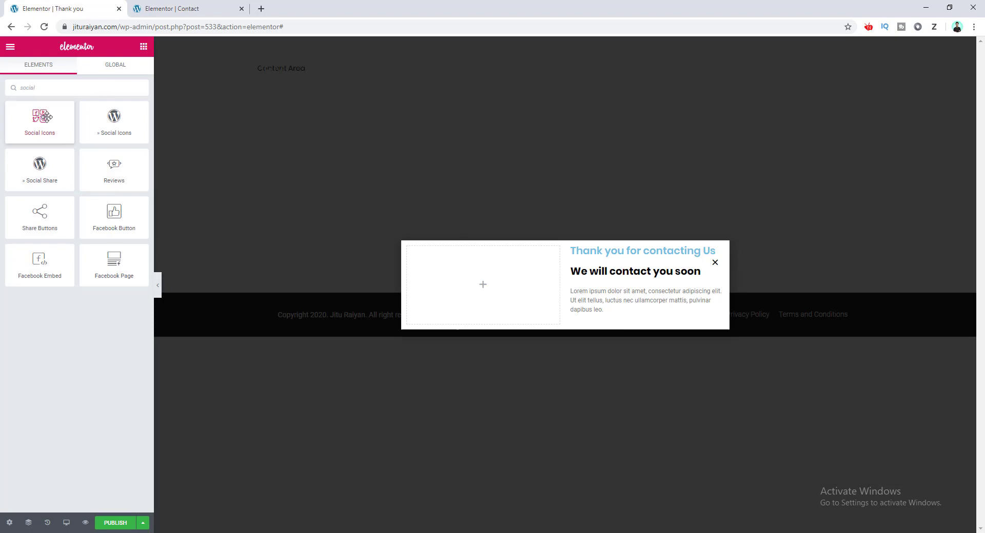
left_click_drag(41, 117, 630, 316)
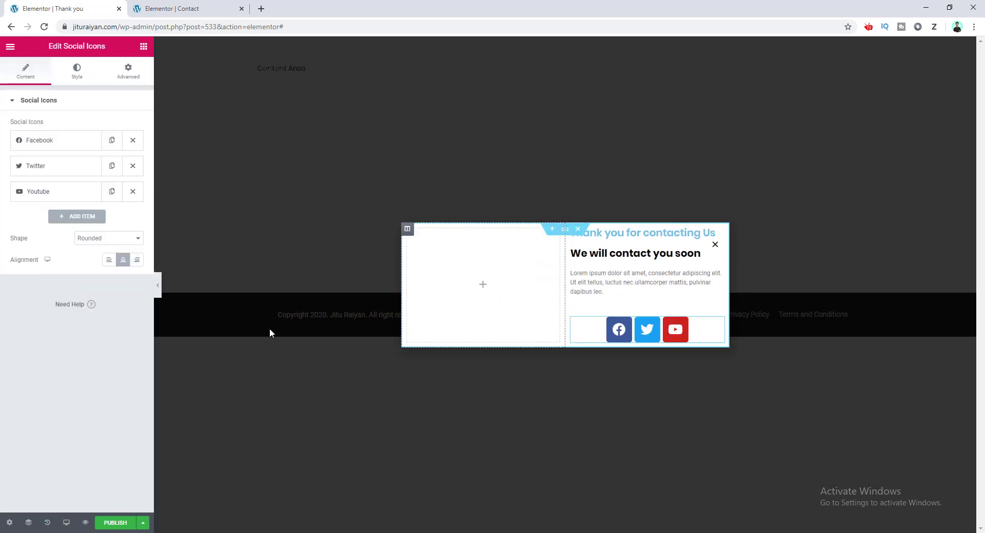
left_click(109, 260)
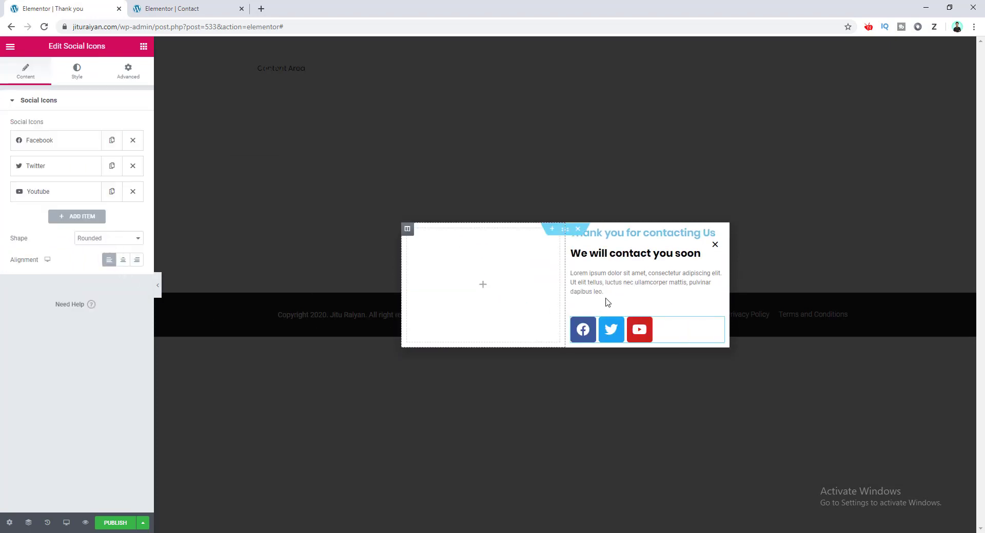
Duplicate the "We will contact you soon" heading, move the copy above the social icons and retitle it "Keep following us:".
right_click(608, 255)
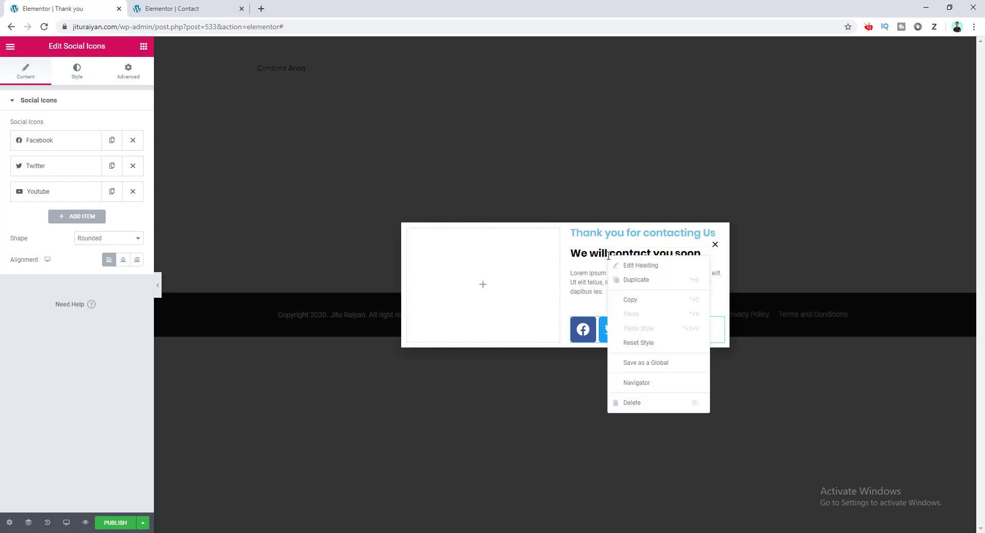
left_click(630, 280)
left_click_drag(716, 266, 662, 307)
left_click(122, 139)
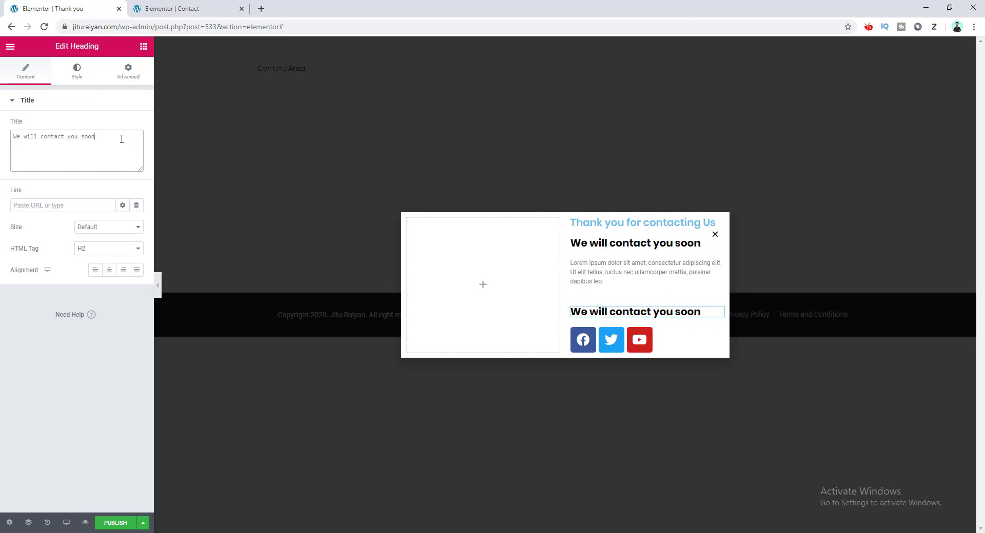
key("ctrl+a")
type("Keep following us:")
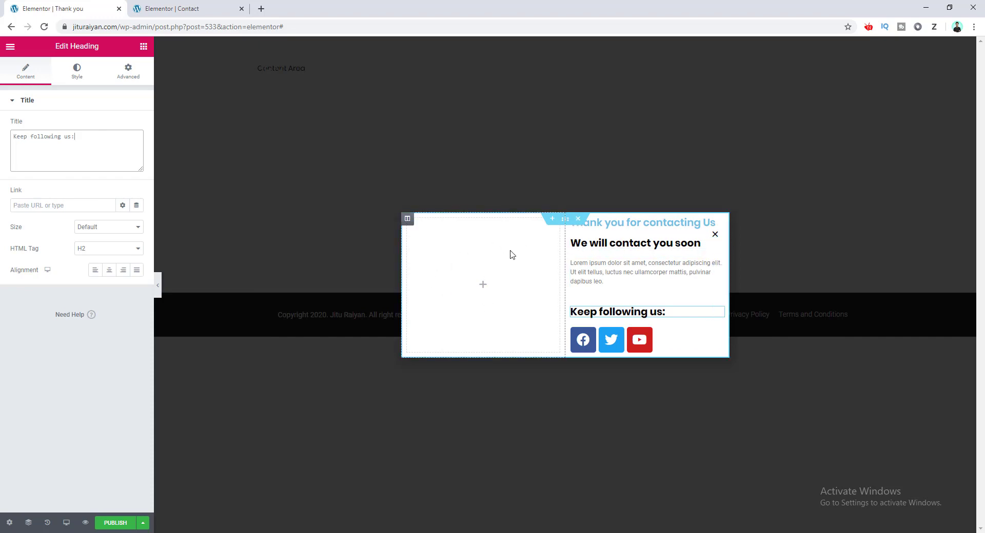
Give the empty first column a classic background using the library photo of people with laptops at a table.
left_click(408, 225)
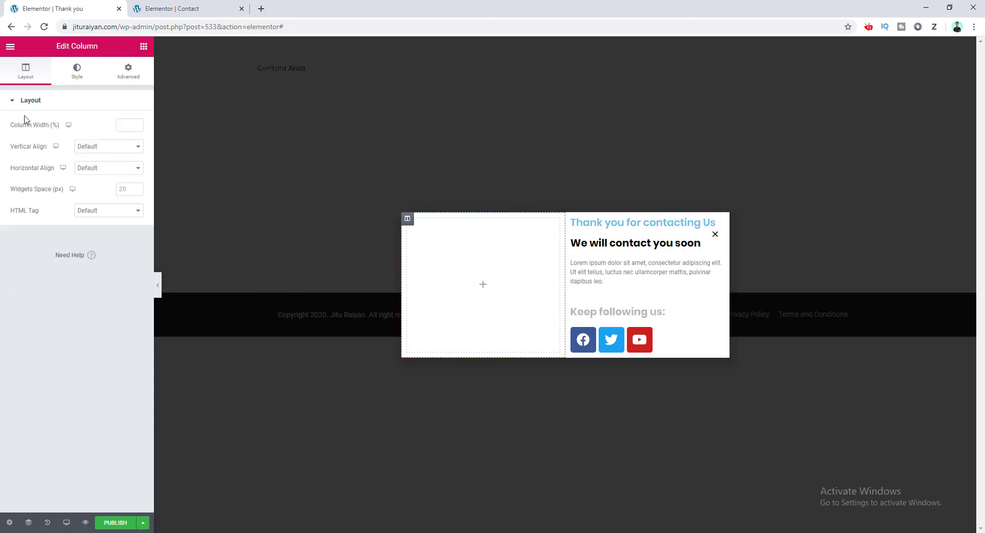
left_click(82, 72)
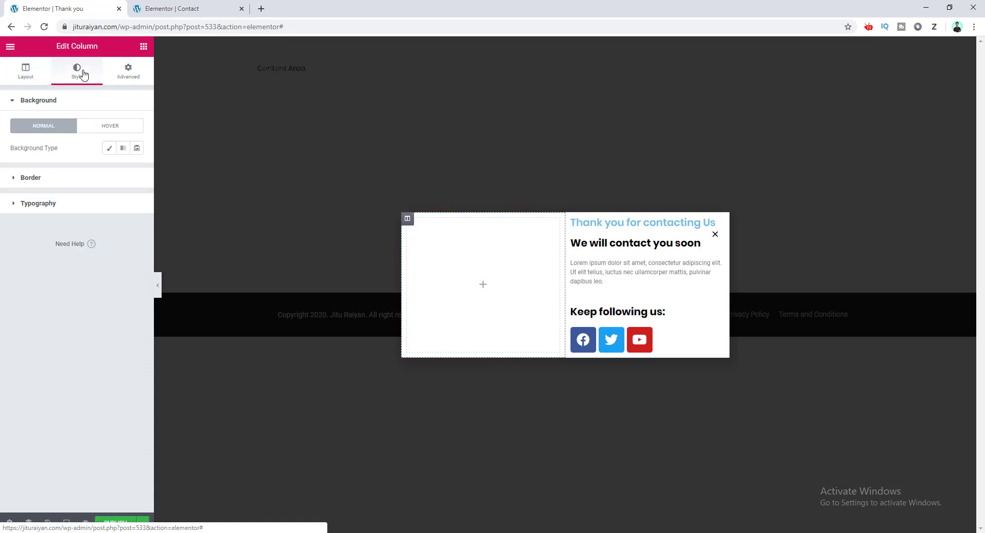
left_click(109, 149)
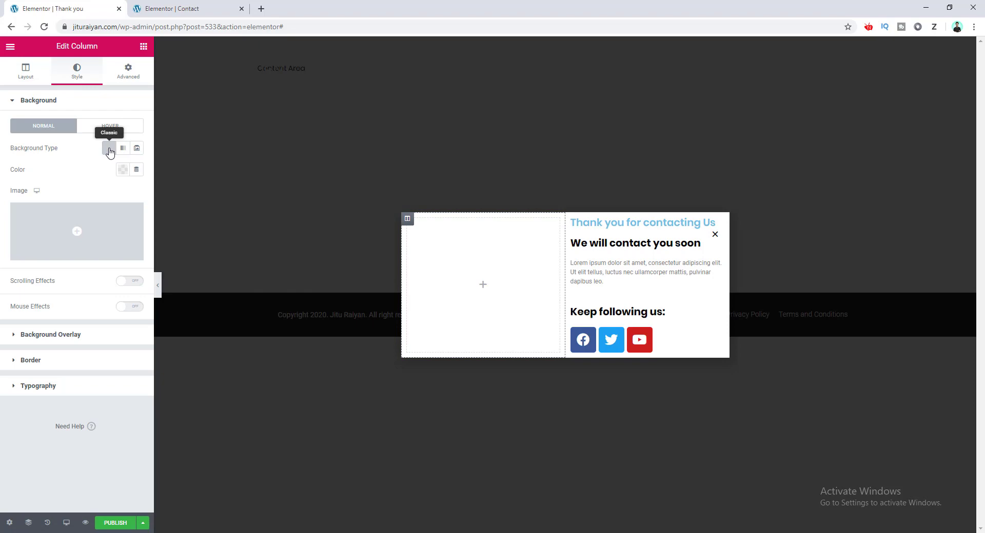
left_click(87, 234)
left_click(114, 181)
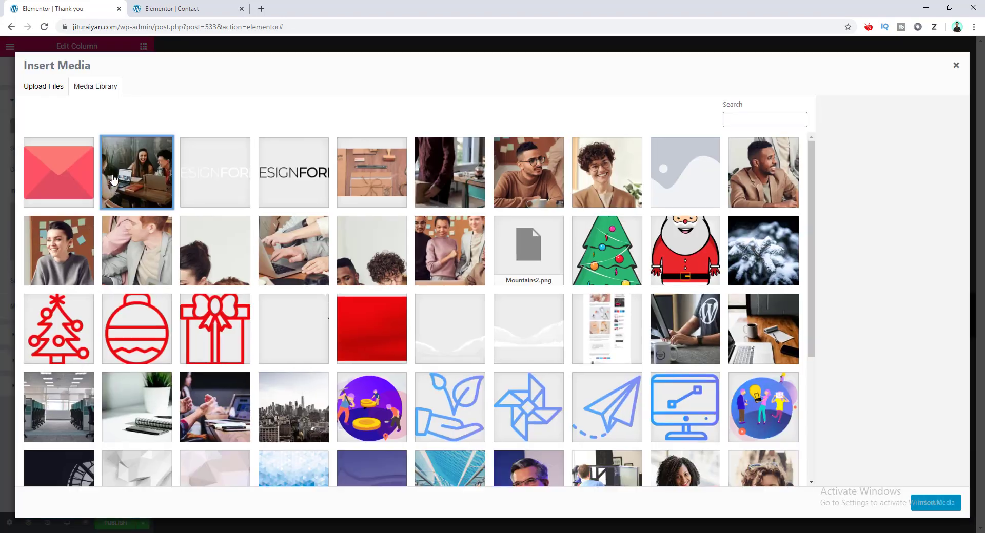
left_click(935, 503)
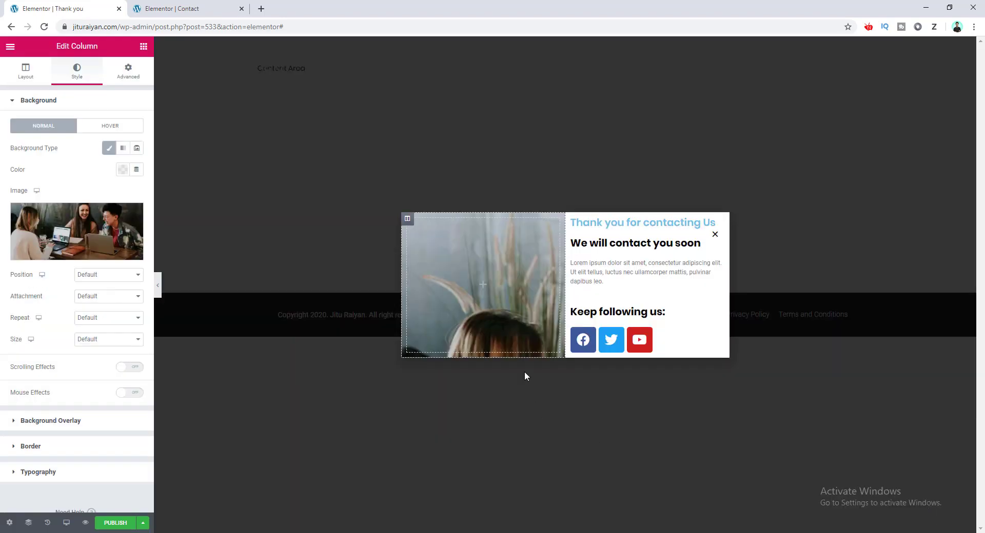
Set the column's background image position to Center Center and its size to Cover.
left_click(107, 275)
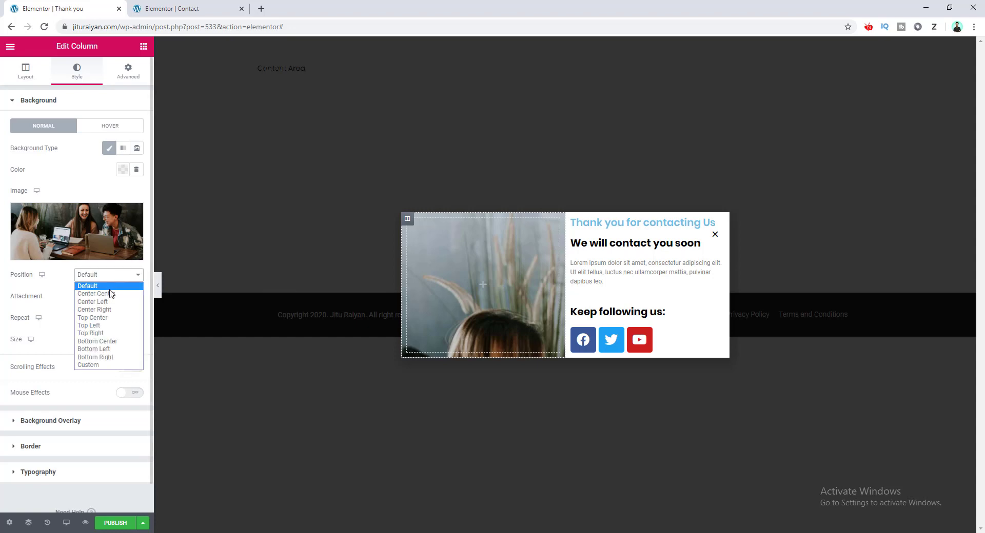
left_click(110, 294)
left_click(118, 345)
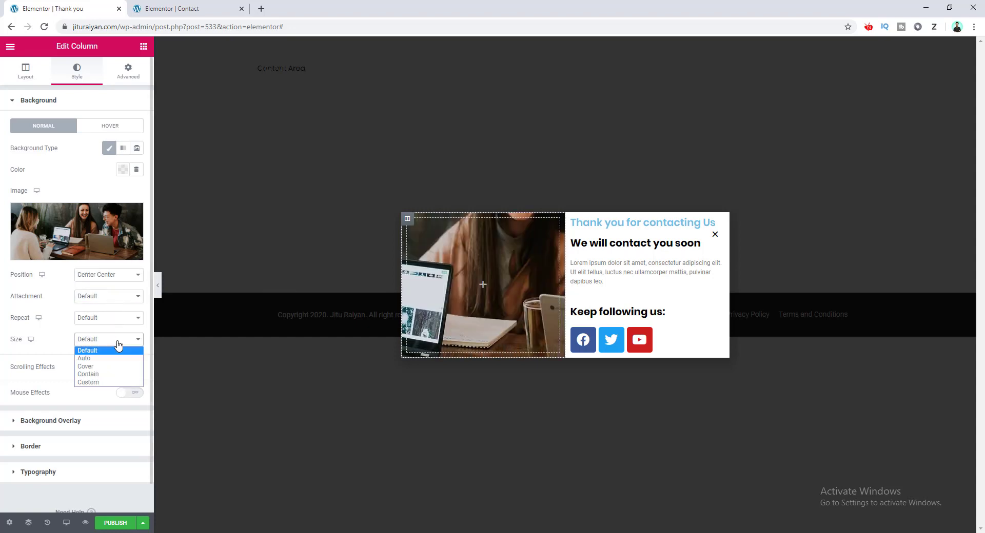
left_click(118, 367)
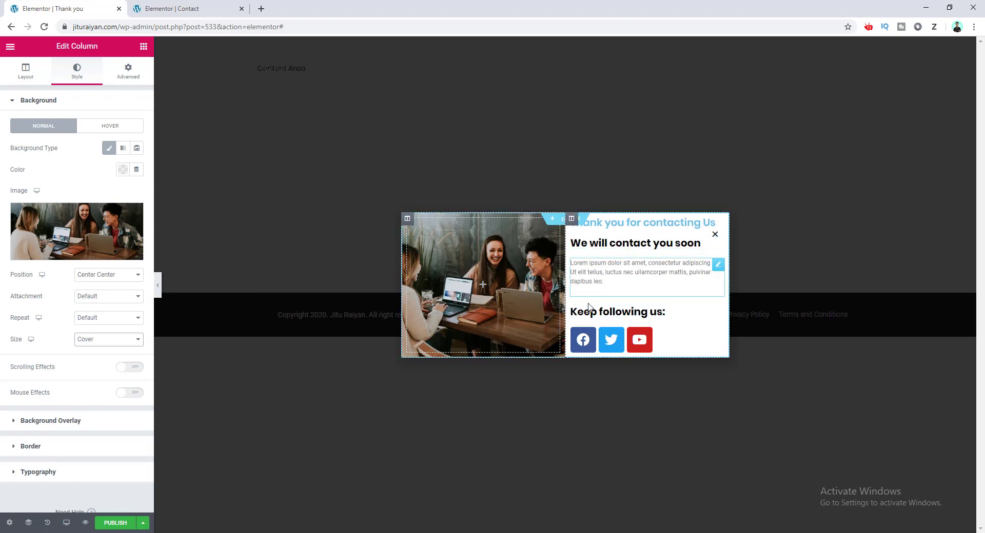
Change the text color of the "Thank you for contacting Us" heading to pinkish red.
left_click(603, 226)
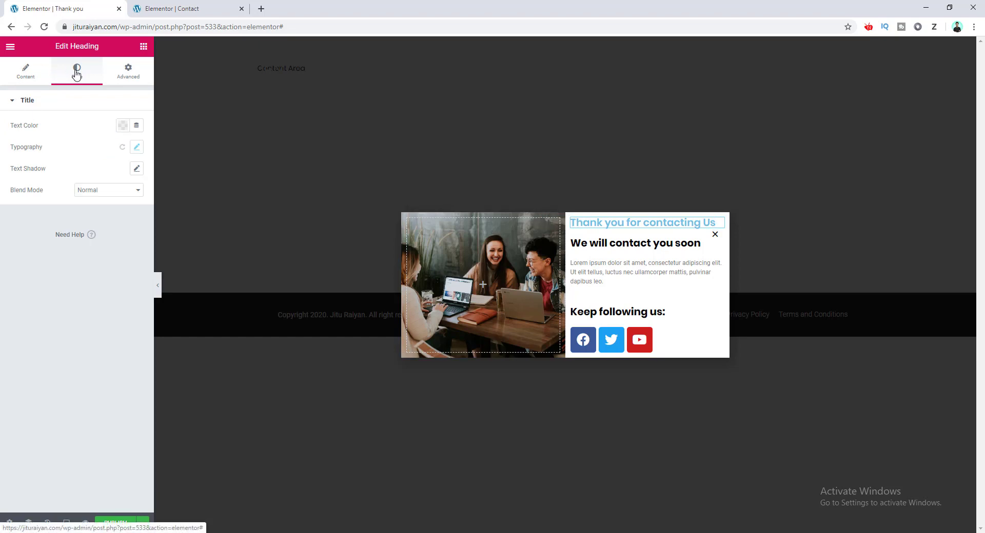
left_click(123, 126)
left_click(181, 150)
left_click(88, 112)
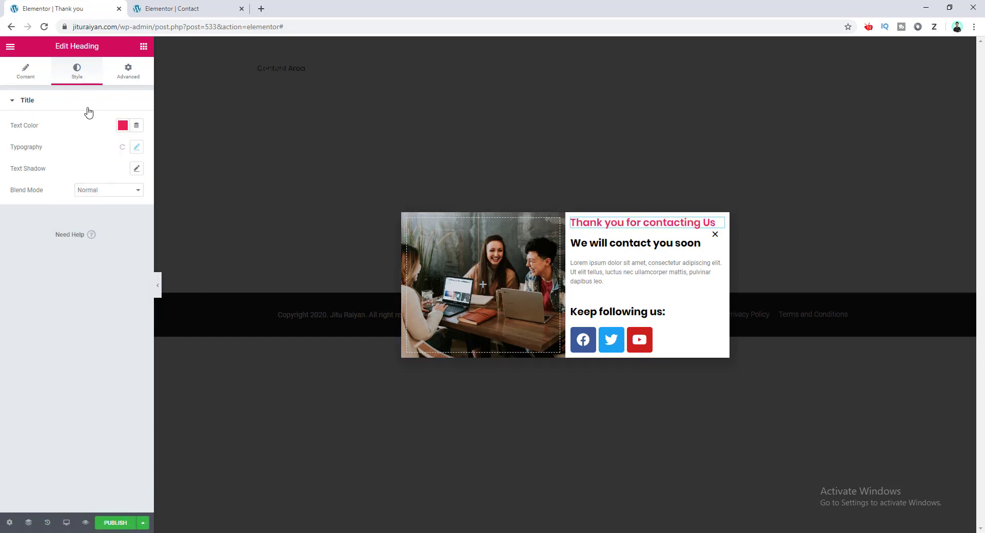
Set the "Thank you for contacting Us" heading's typography to weight 400, Uppercase transform and 14 px size.
left_click(135, 147)
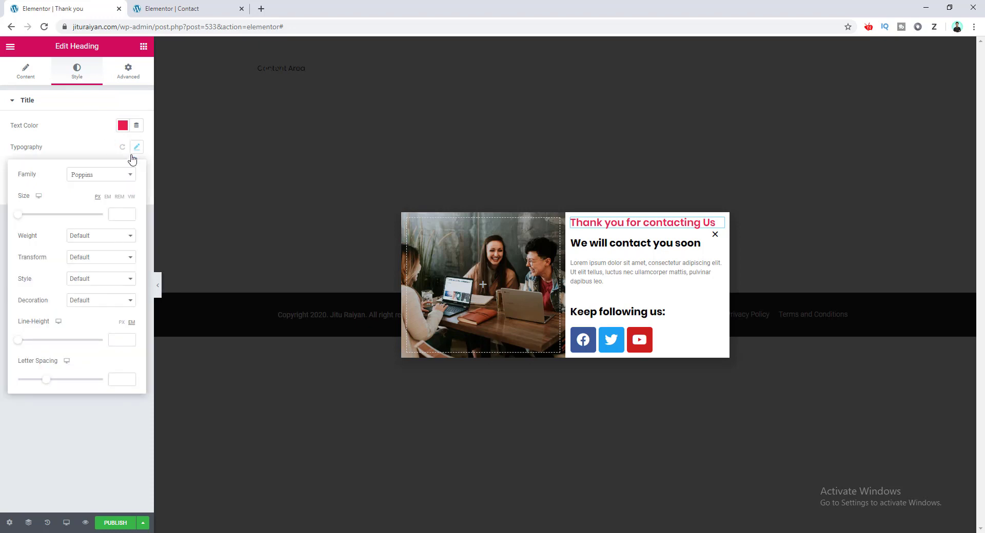
left_click(113, 236)
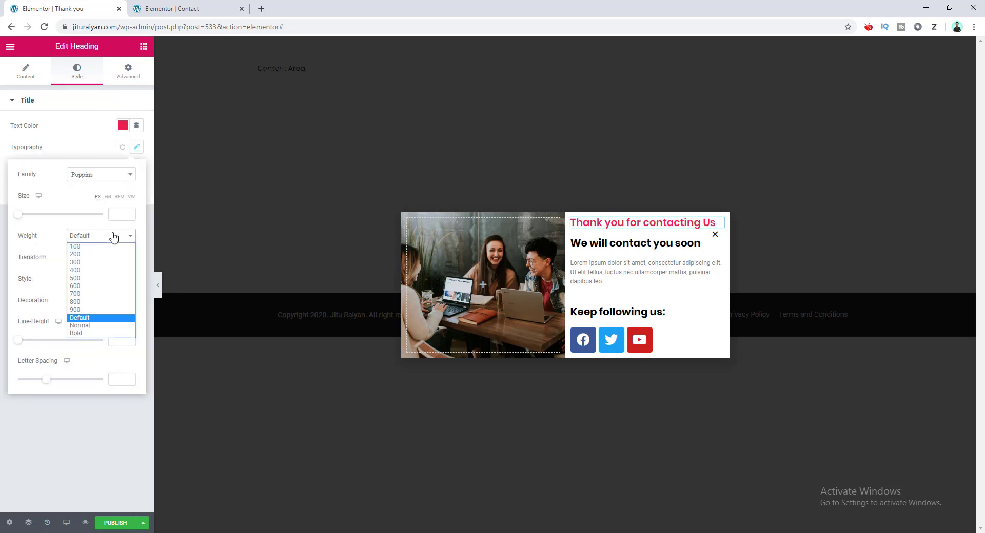
left_click(109, 271)
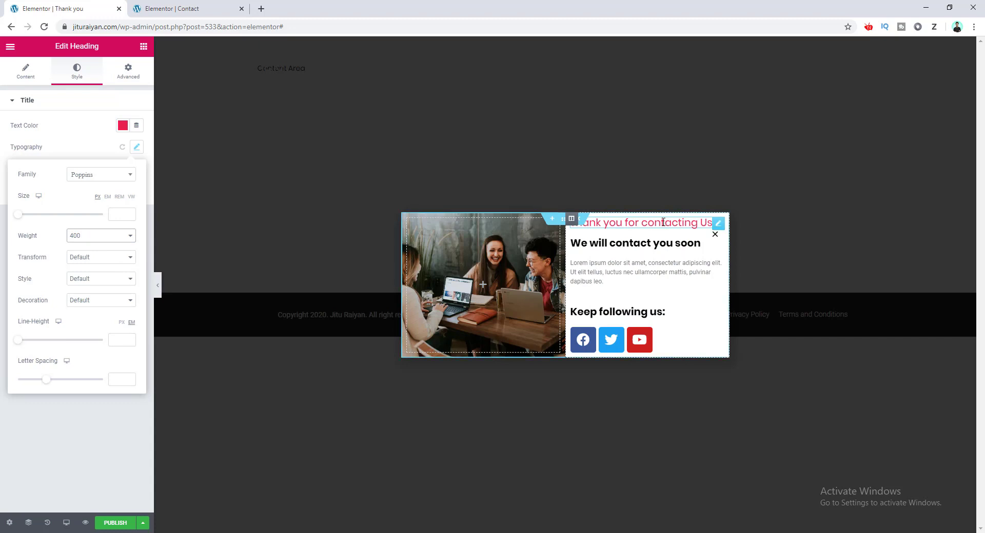
left_click(92, 260)
left_click(94, 276)
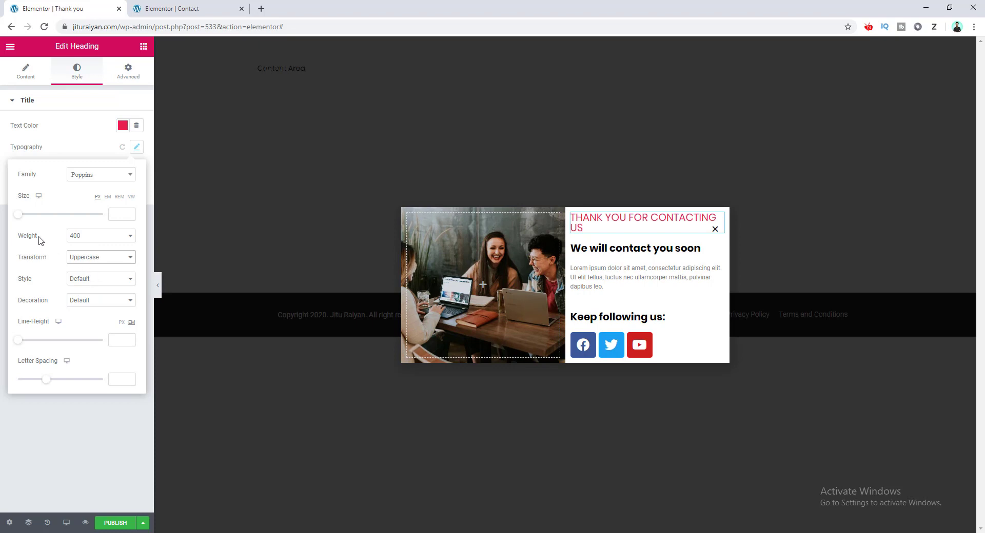
left_click_drag(18, 215, 23, 216)
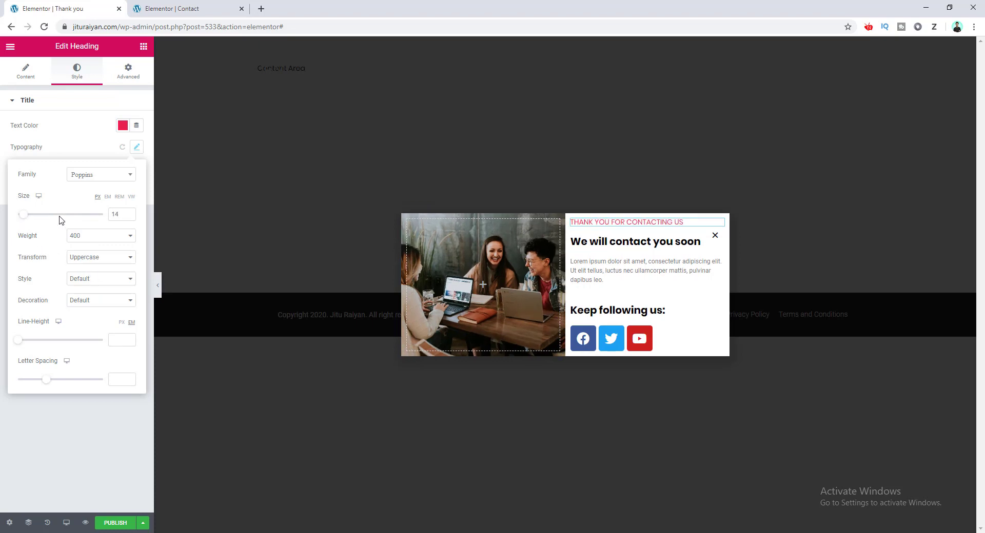
Set the font size of the "We will contact you soon" heading to 38 px.
left_click(632, 245)
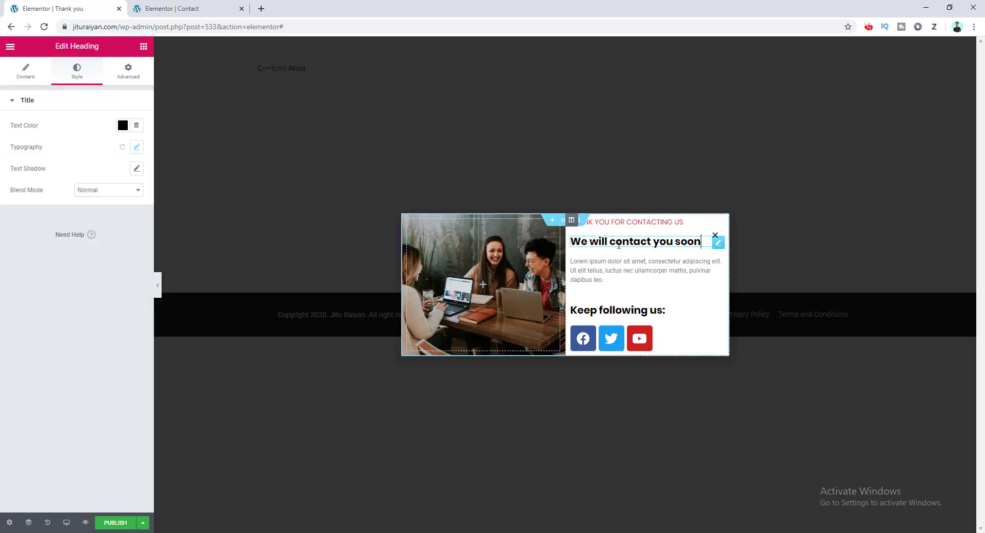
left_click(136, 149)
left_click(121, 215)
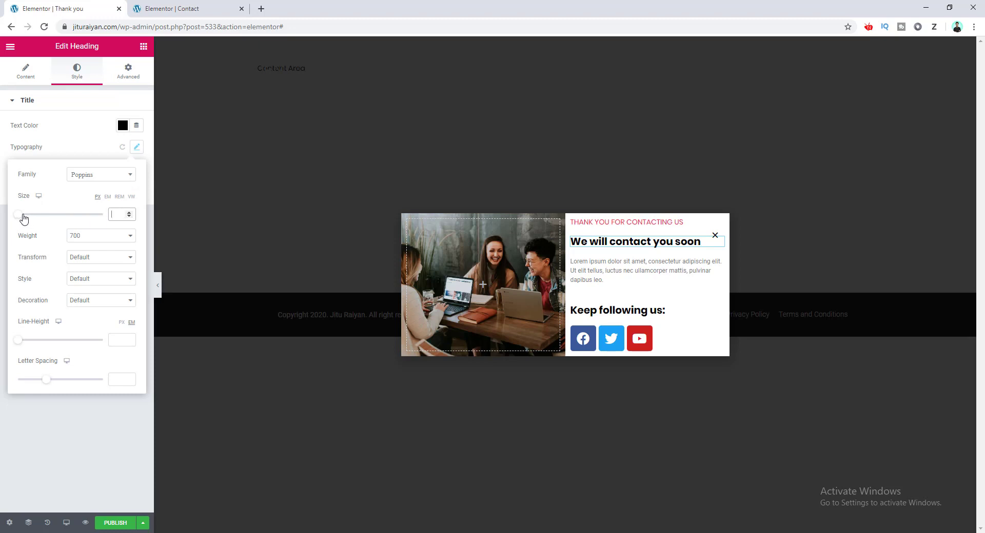
mouse_move(21, 219)
left_mouse_down()
mouse_move(44, 218)
mouse_move(38, 224)
left_mouse_up()
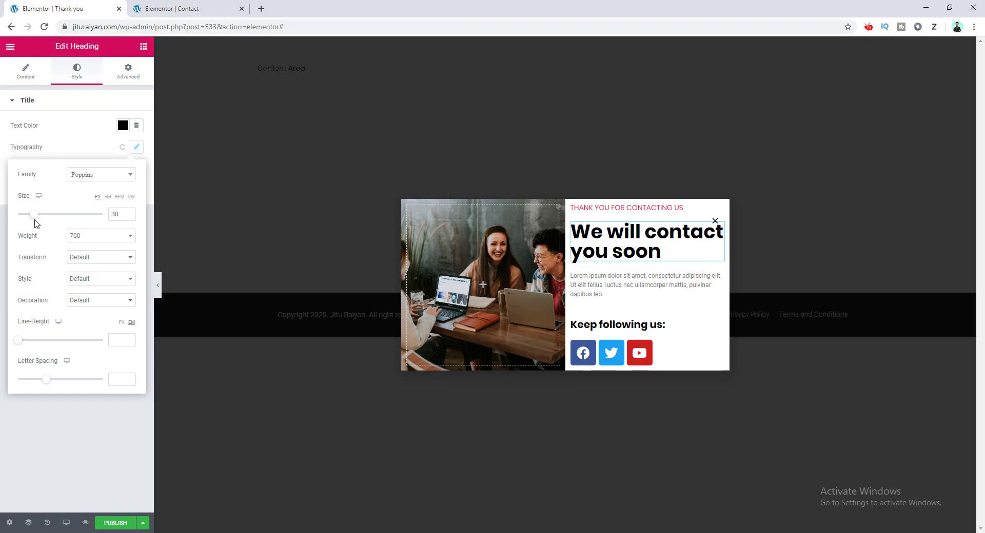
left_click(624, 250)
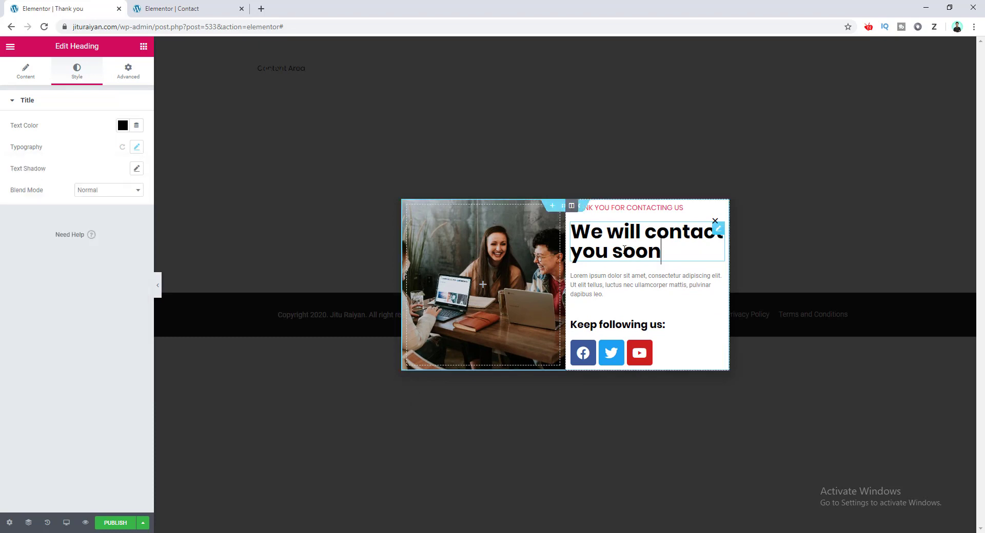
Change the font family of the lorem ipsum paragraph to Poppins.
left_click(638, 285)
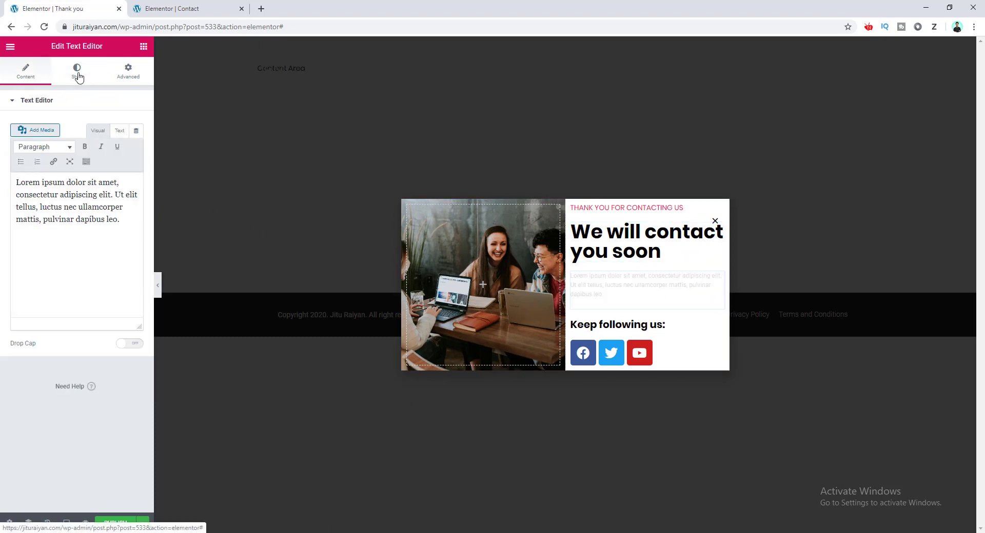
left_click(78, 76)
left_click(137, 171)
left_click(625, 292)
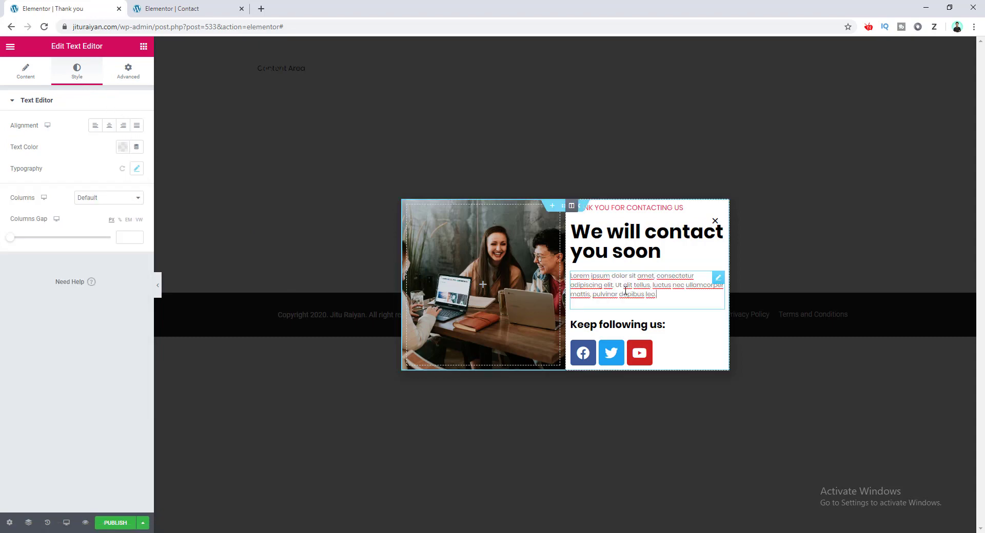
Style the social icons with a size of 22, a spacing of 10 and a border radius of 0 on all corners.
left_click(673, 356)
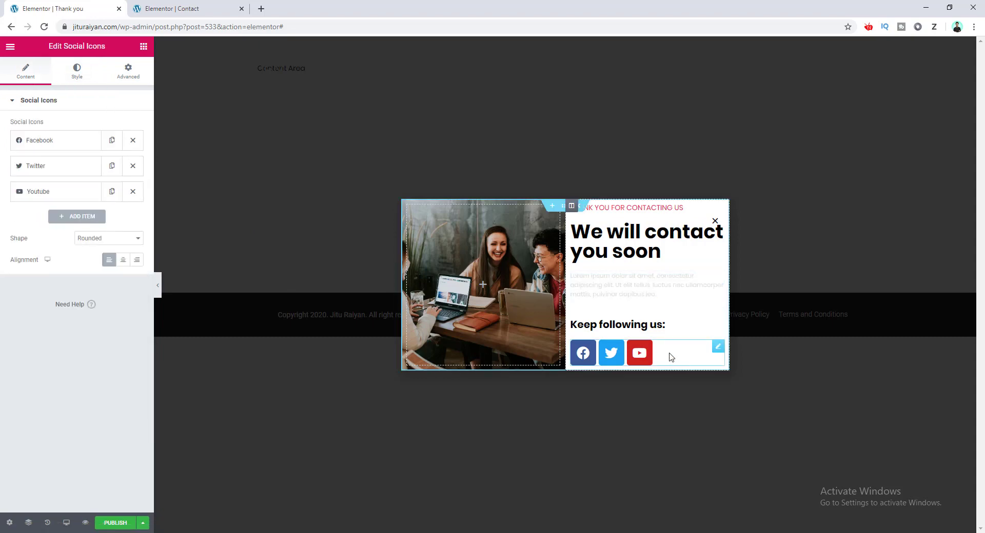
left_click(78, 72)
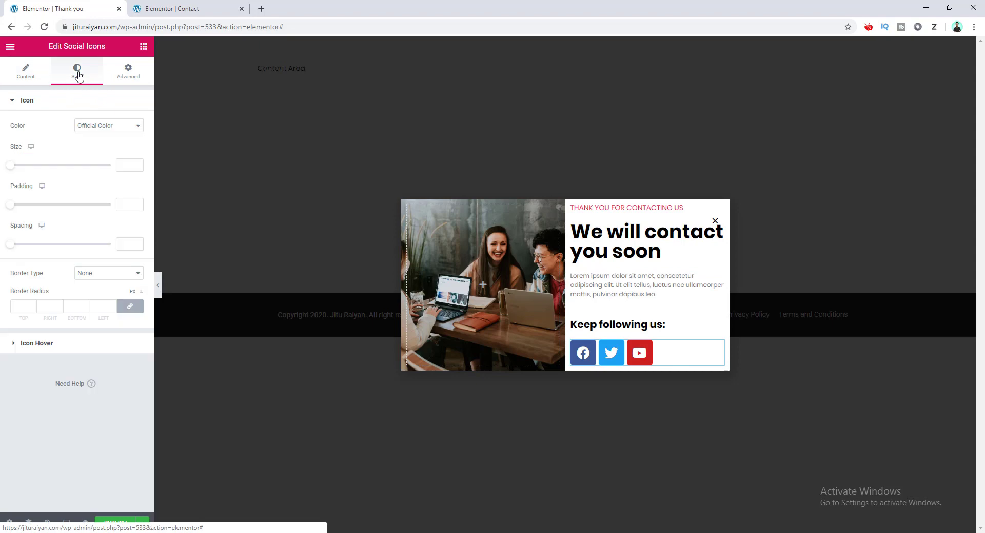
left_click_drag(9, 165, 16, 171)
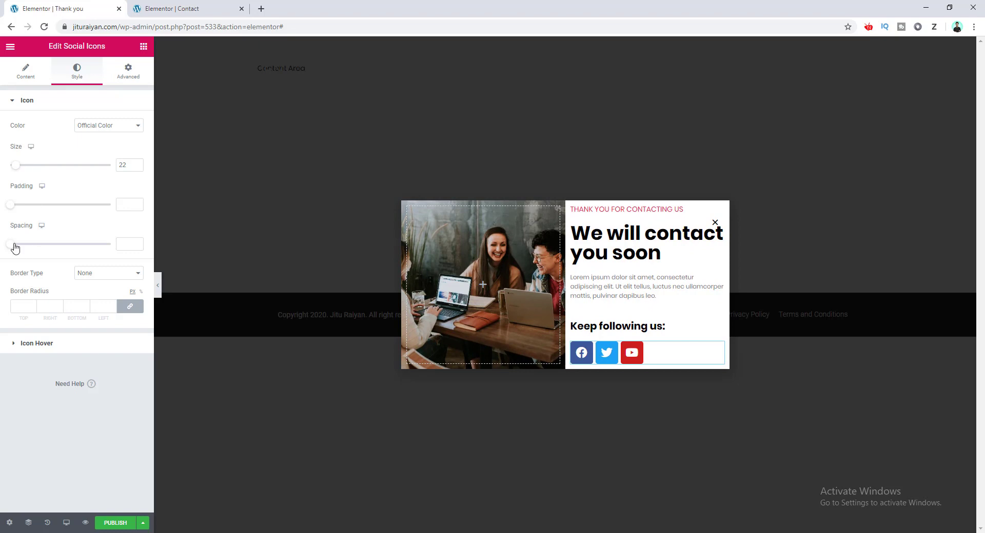
left_click_drag(13, 247, 23, 244)
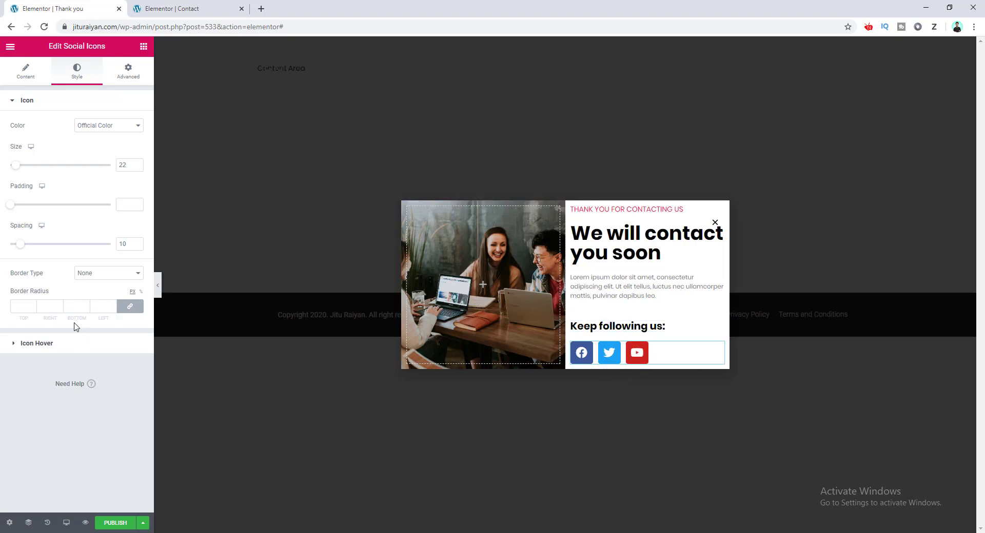
left_click(98, 307)
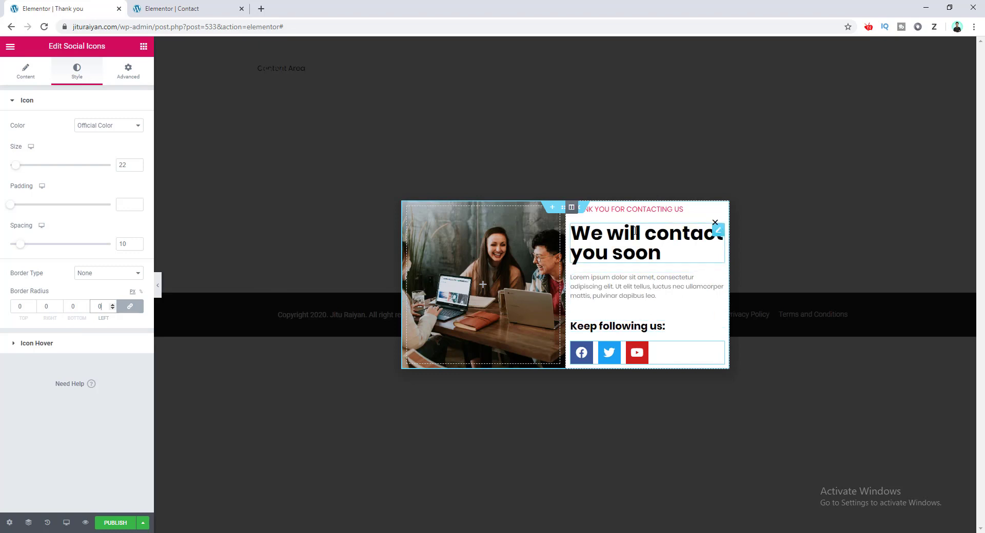
Set the message column's padding to 100 px top and bottom and 50 px left and right.
left_click(572, 208)
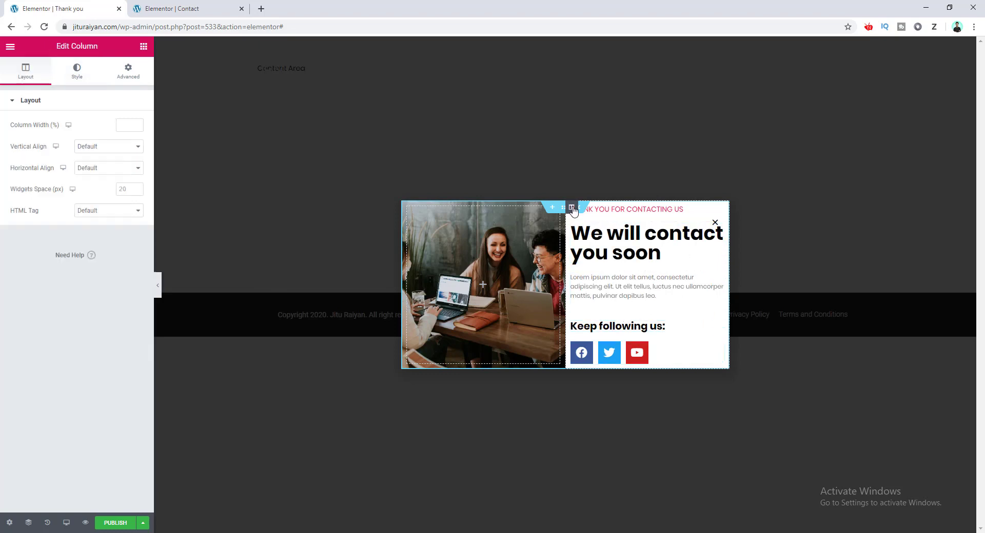
left_click(123, 71)
left_click(32, 191)
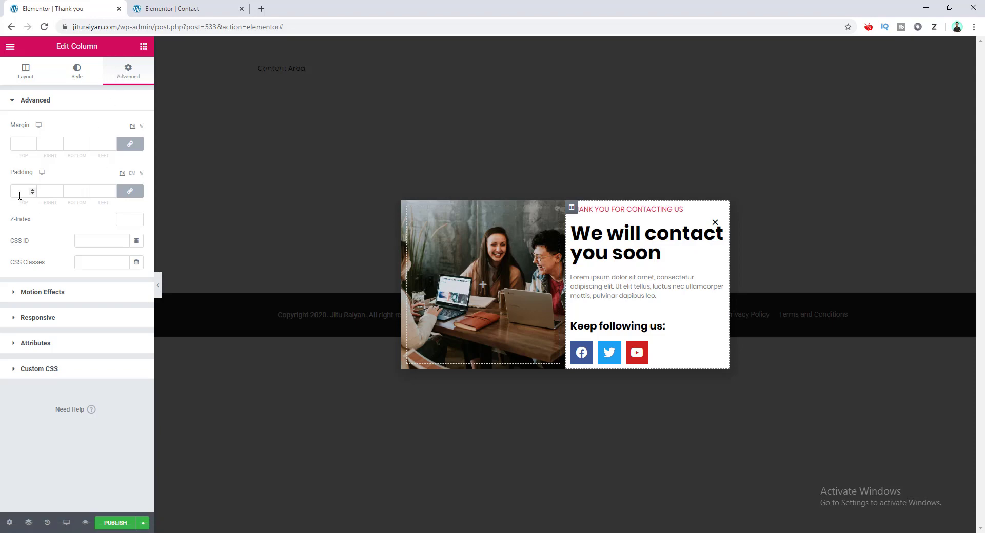
type("100")
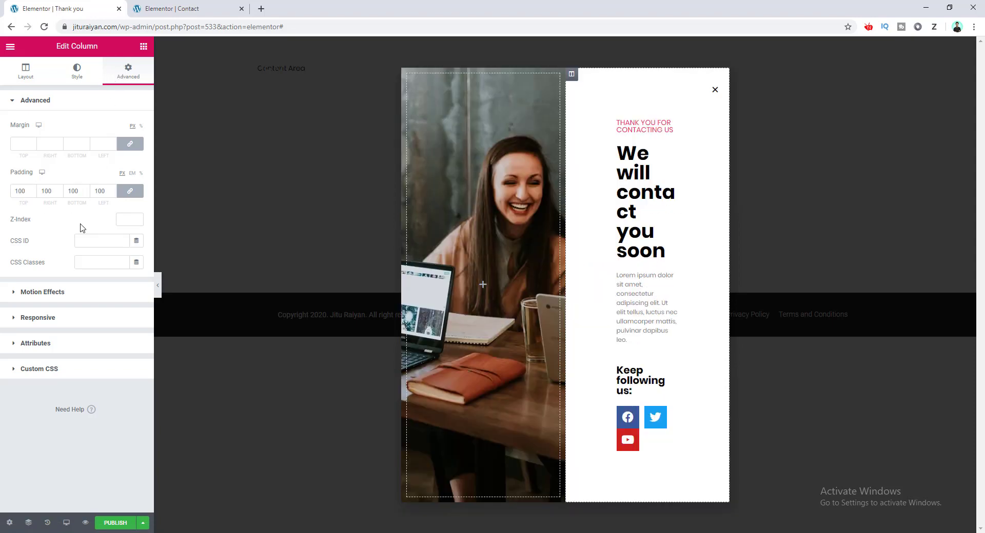
left_click(129, 190)
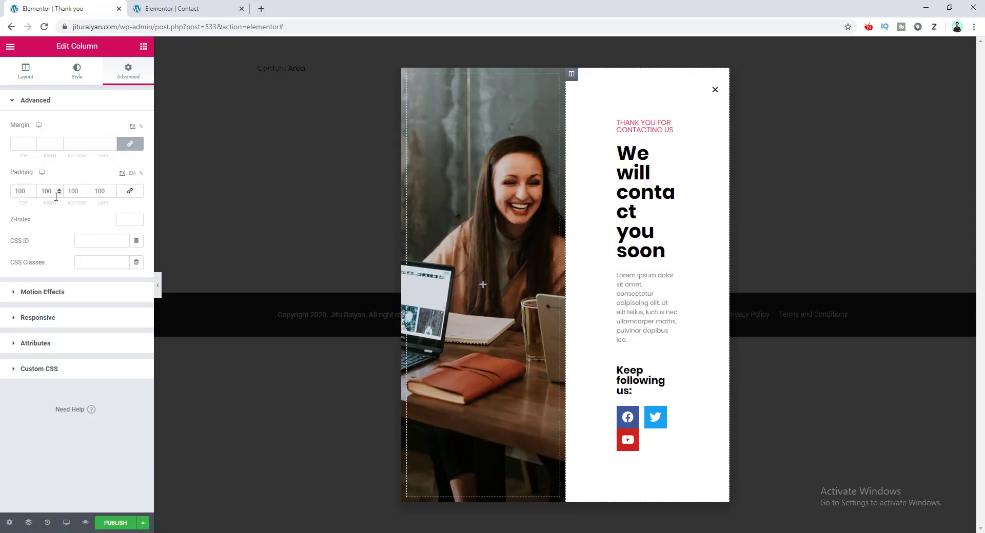
type("50")
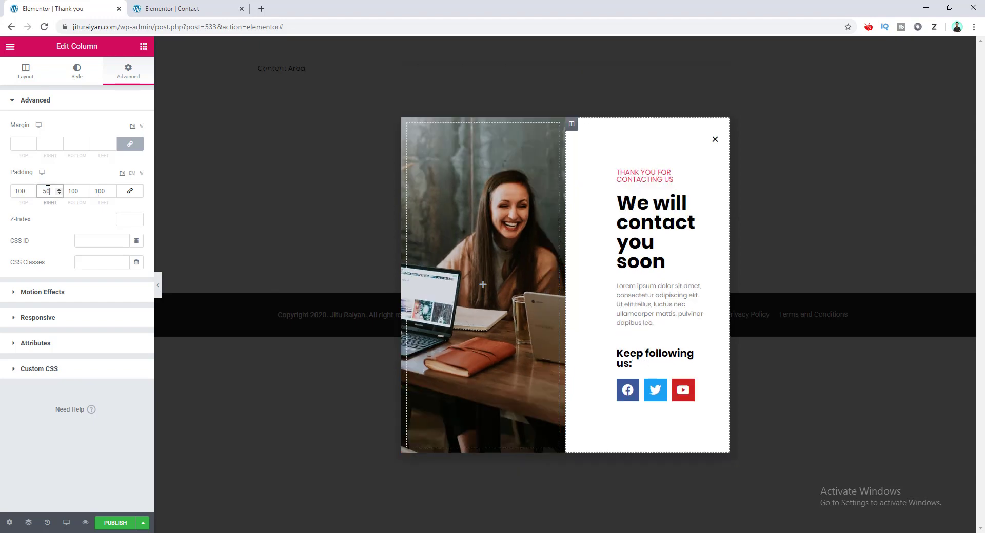
double_click(98, 191)
type("50")
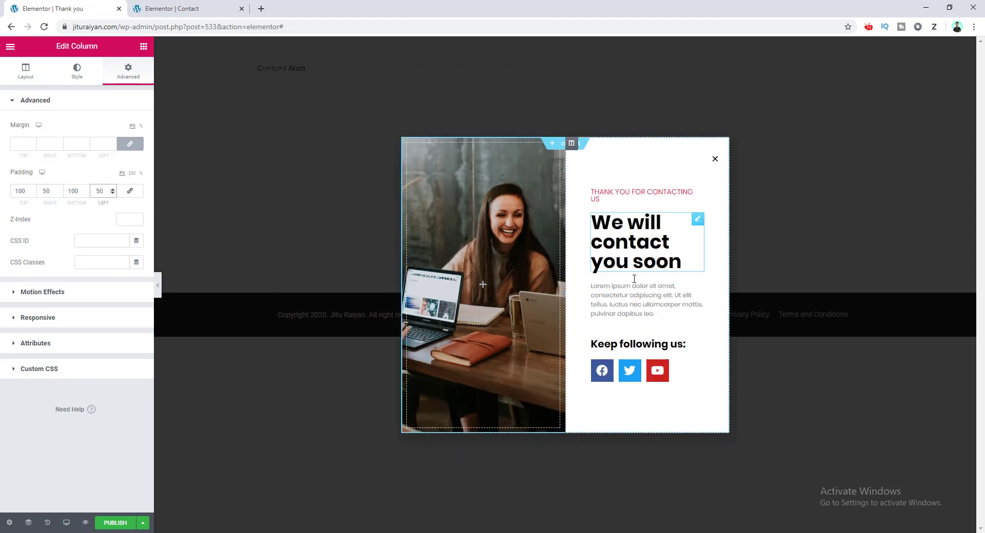
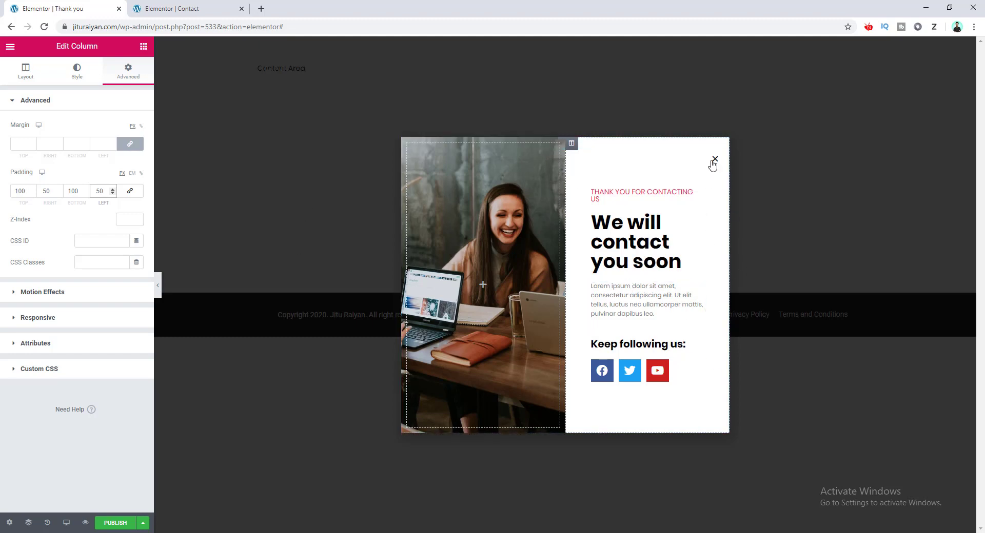
Set the popup's width to 800 px in the popup settings.
left_click(9, 523)
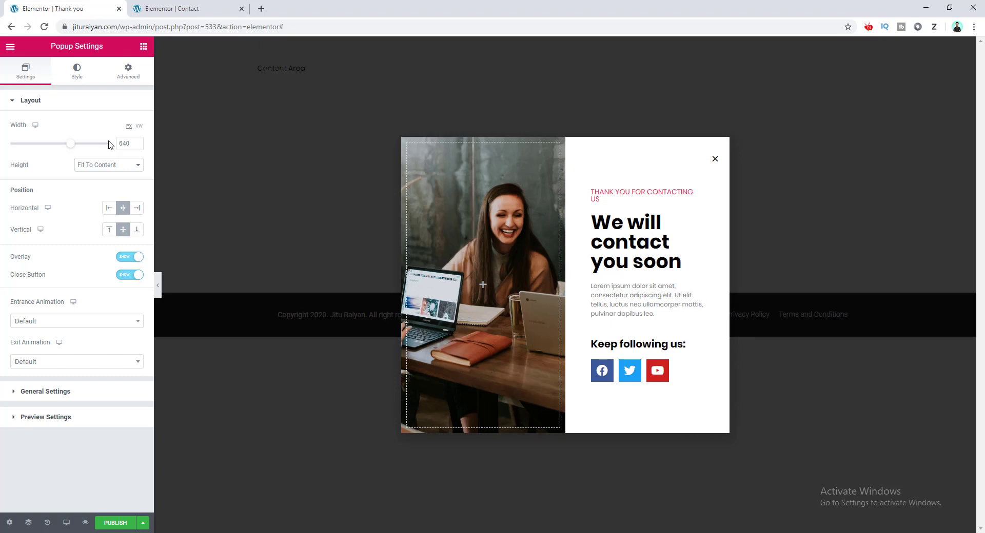
left_click_drag(71, 144, 87, 145)
double_click(137, 144)
type("800")
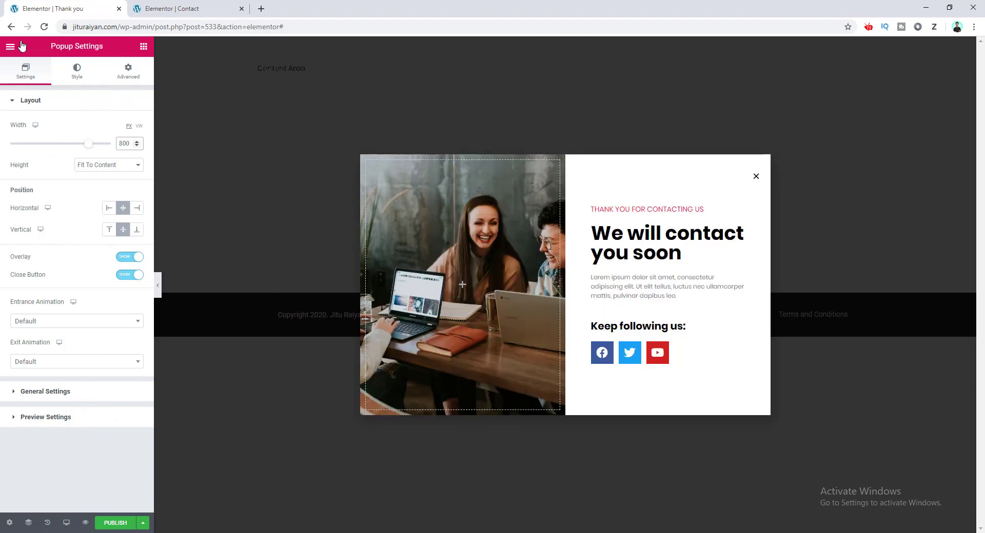
Try the popup's Right and Bottom alignment, and restore Center for both horizontal and vertical positions.
left_click(135, 209)
left_click(136, 229)
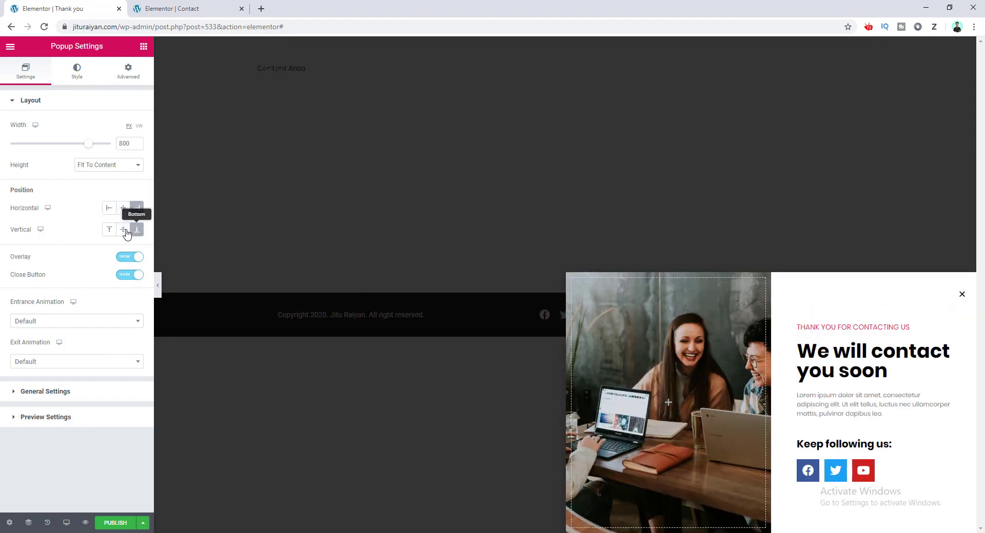
left_click(123, 225)
left_click(123, 208)
Set the horizontal position of the popup's close button to 4 %.
left_click(128, 70)
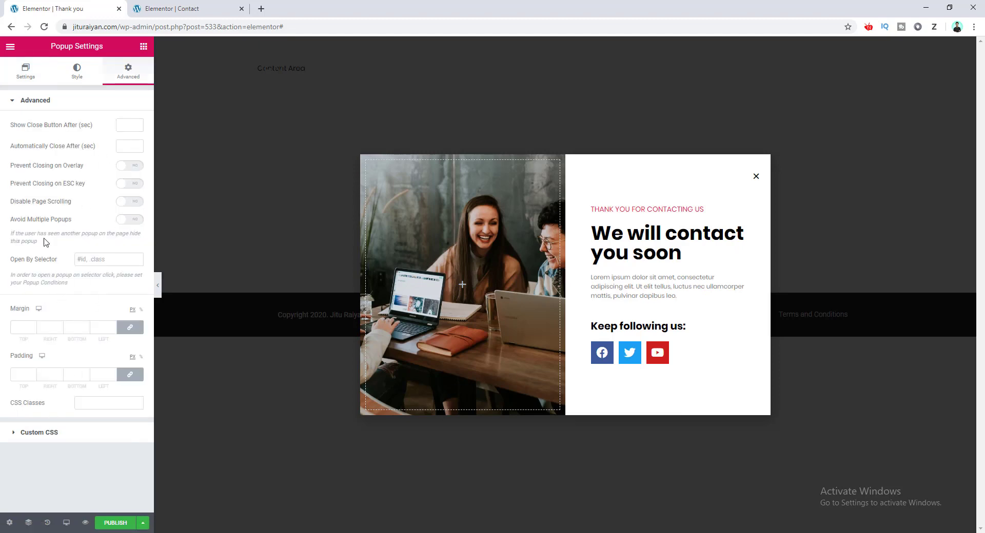
left_click(78, 76)
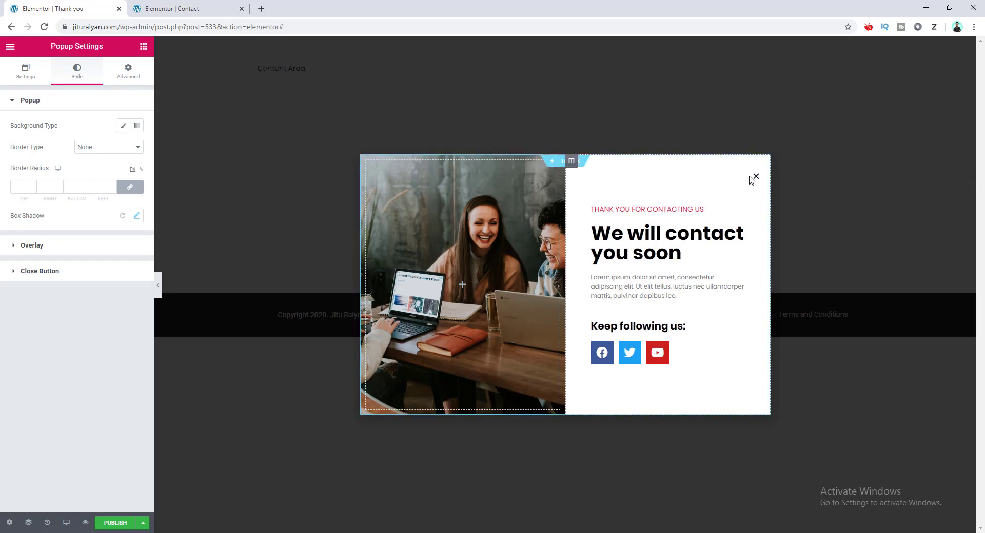
left_click(36, 272)
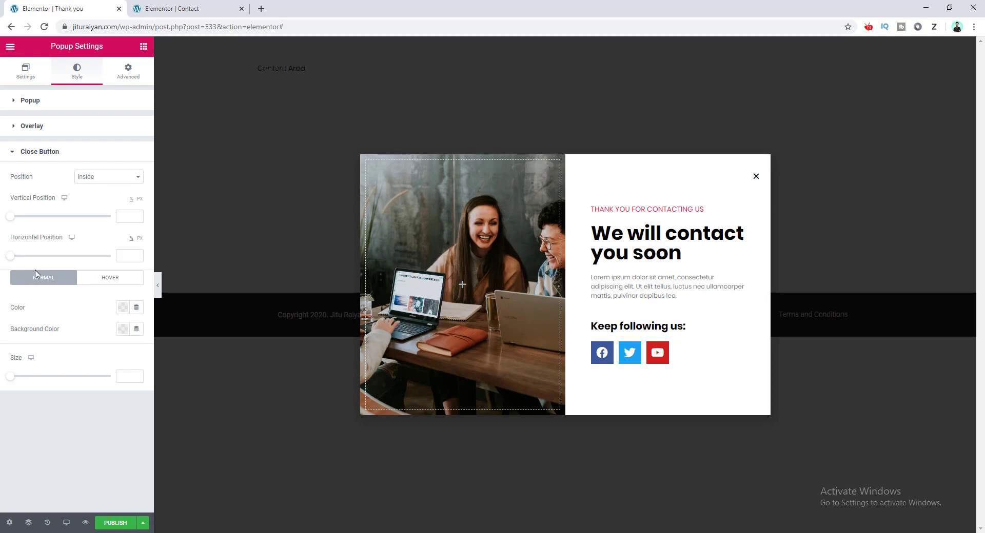
left_click_drag(10, 263, 16, 262)
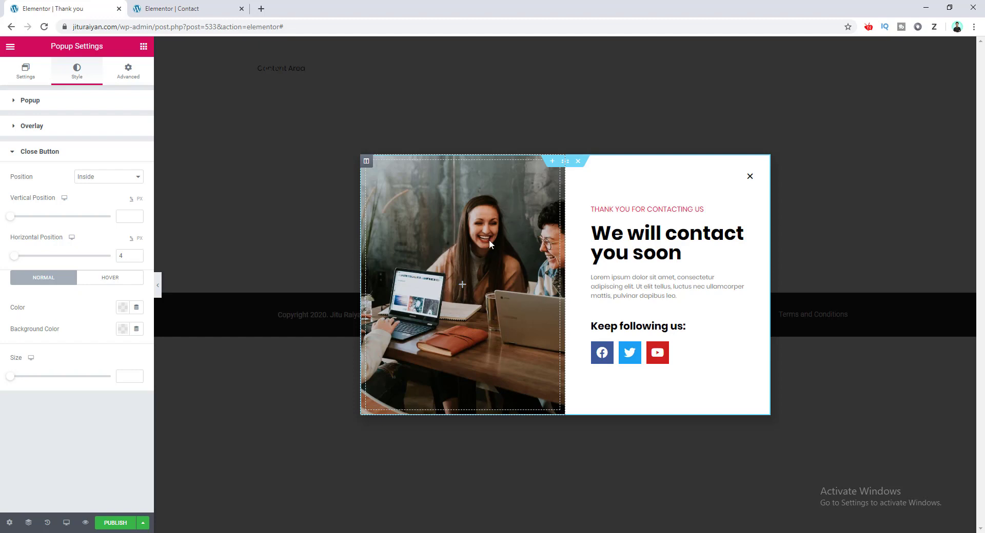
Add a Spacer widget to the column with the background photo.
left_click(371, 309)
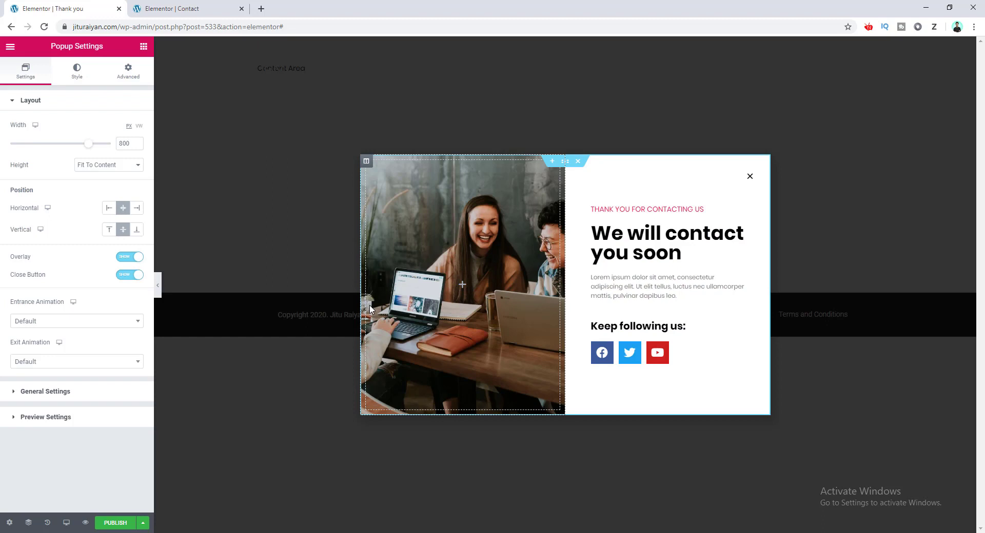
left_click(143, 46)
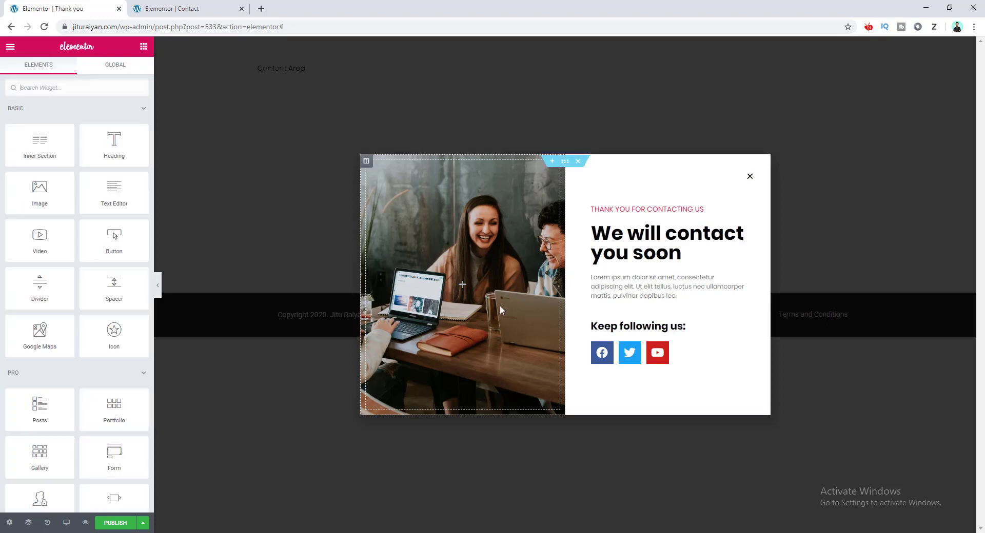
left_click_drag(114, 286, 445, 258)
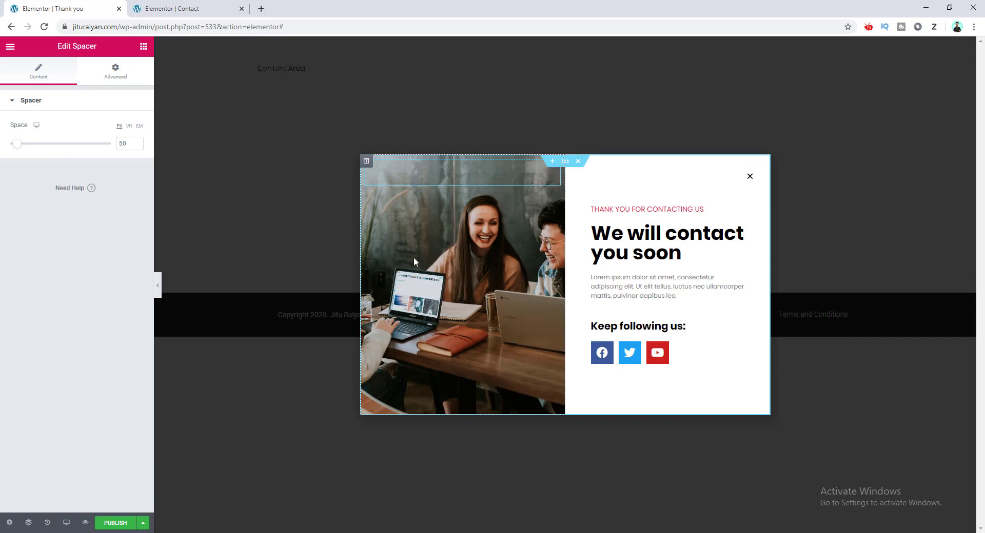
Give the photo column a classic background overlay in color #E9204F with the Saturation blend mode.
left_click(367, 161)
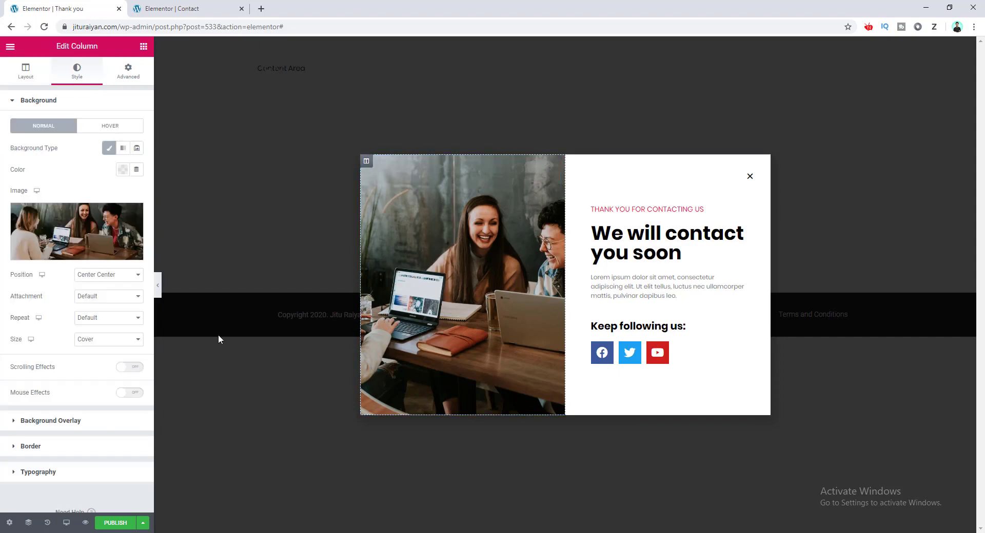
left_click(102, 432)
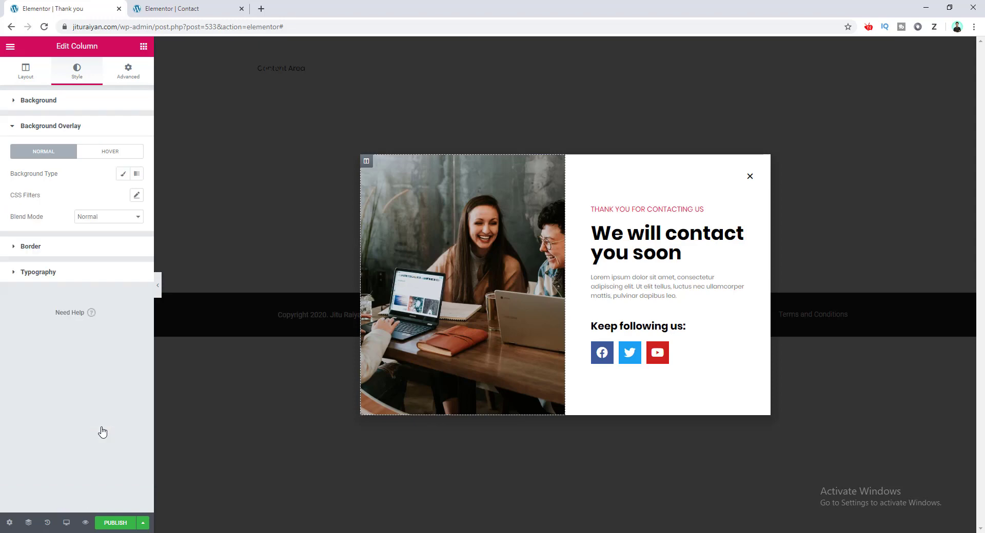
left_click(123, 175)
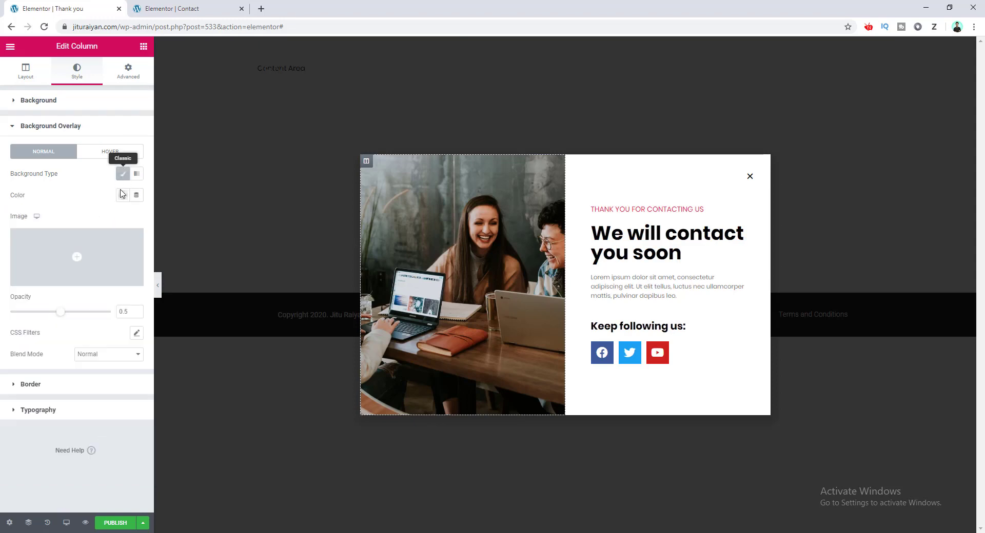
left_click(123, 195)
left_click(182, 220)
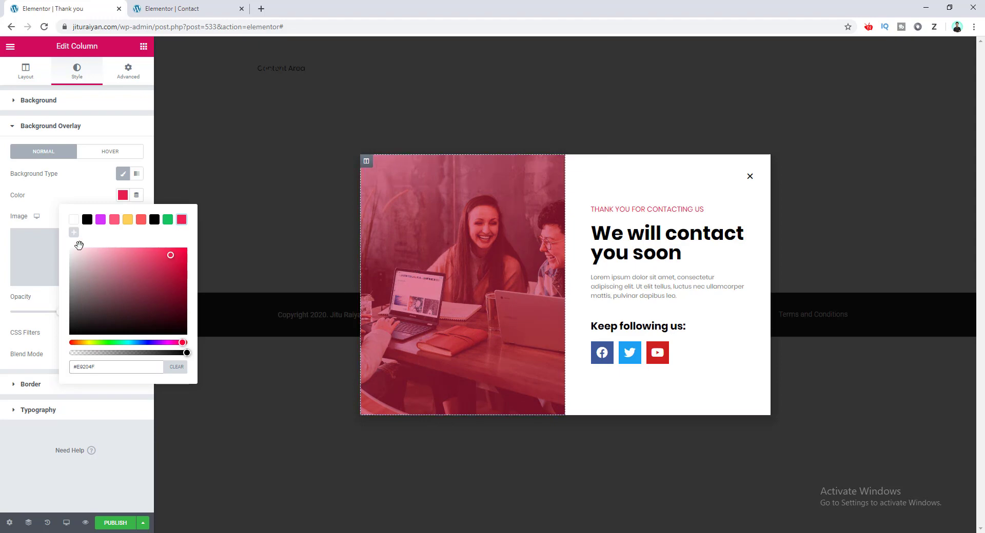
left_click(464, 300)
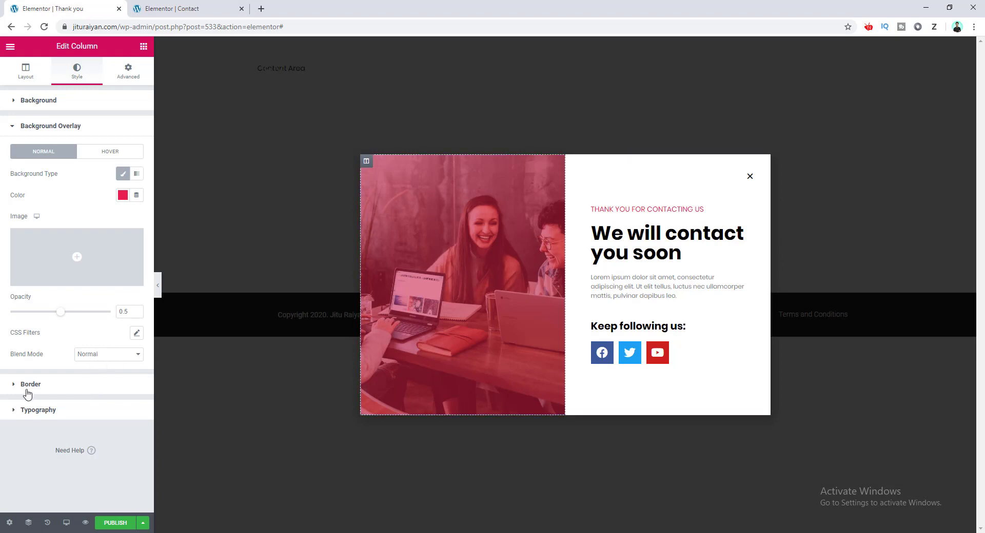
left_click(106, 355)
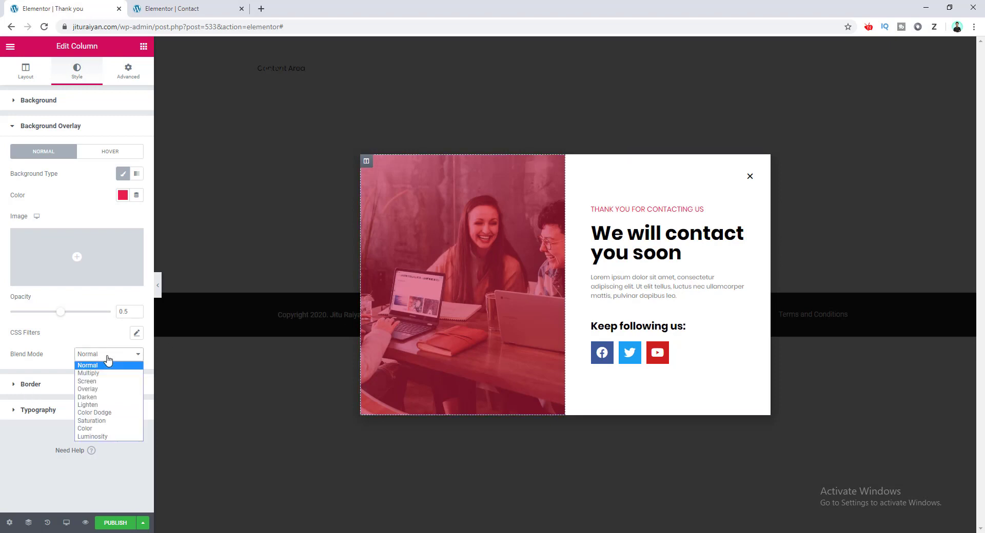
left_click(92, 421)
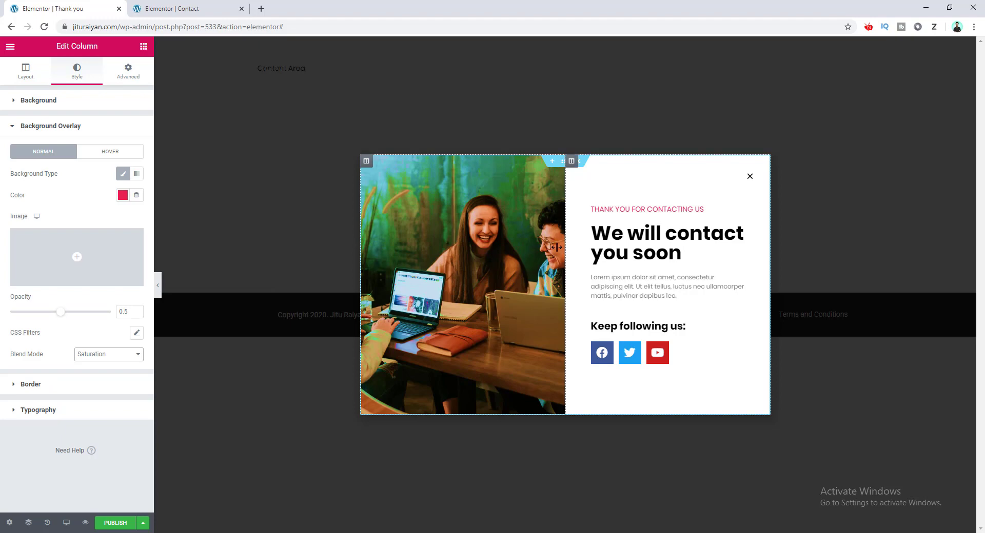
Publish the popup, trying an Include Singular display condition and removing it again.
left_click(113, 523)
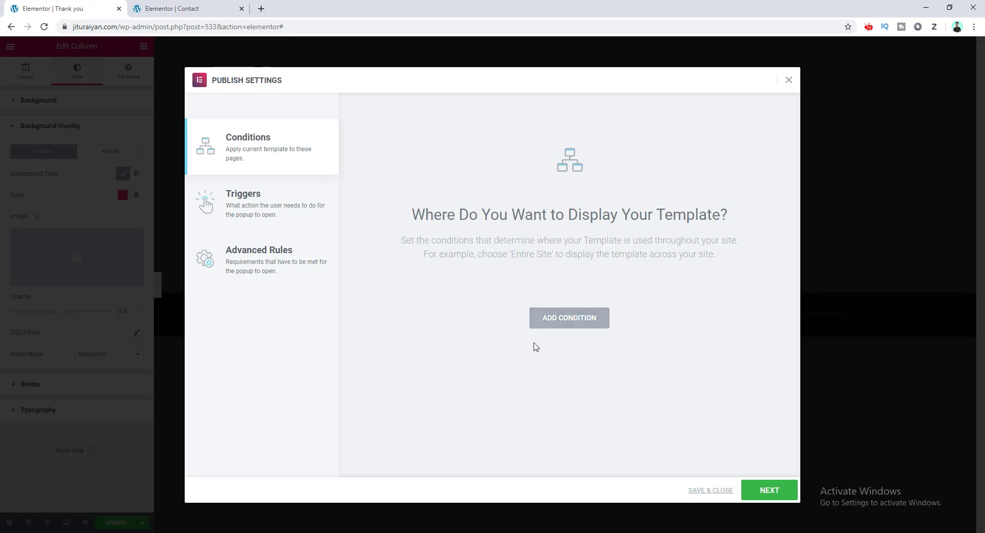
left_click(576, 327)
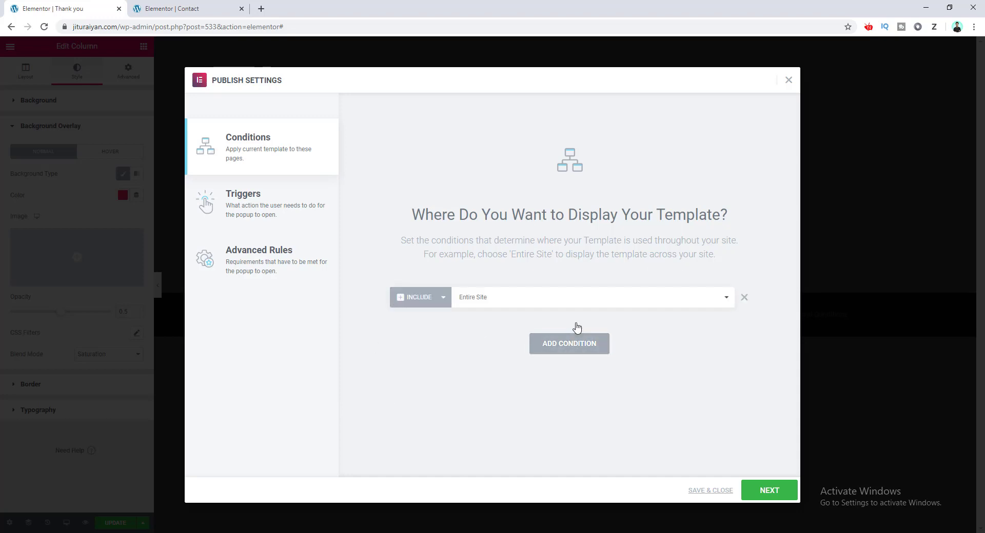
left_click(512, 299)
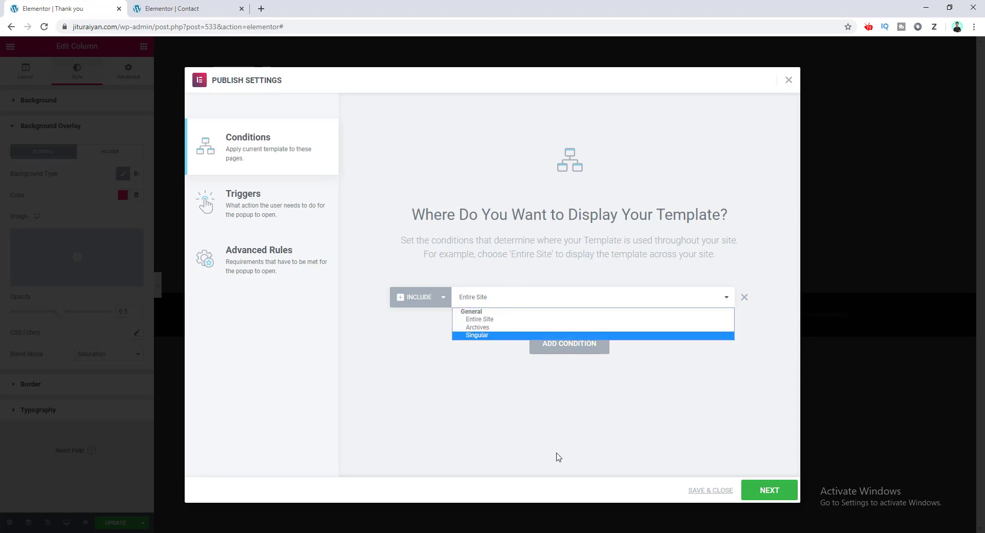
left_click(486, 335)
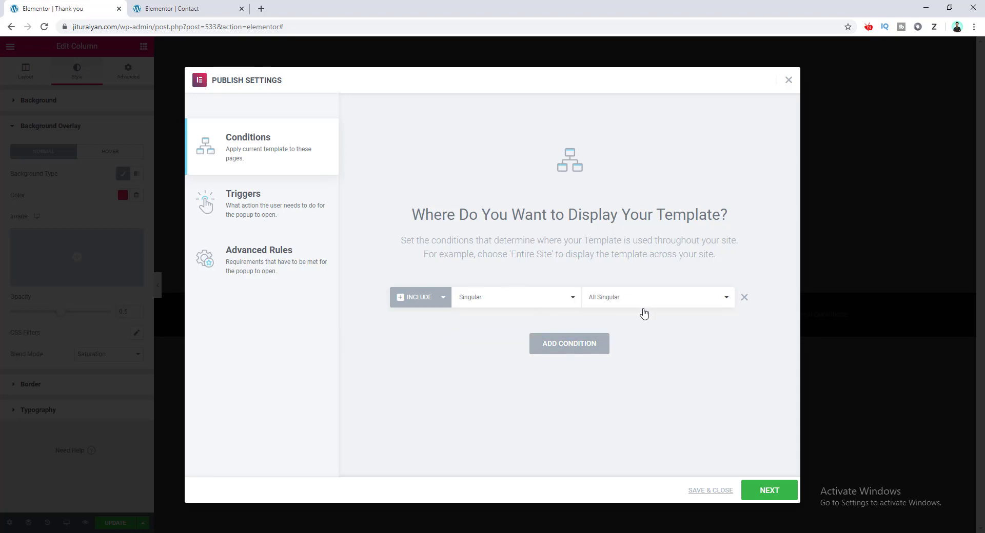
left_click(743, 299)
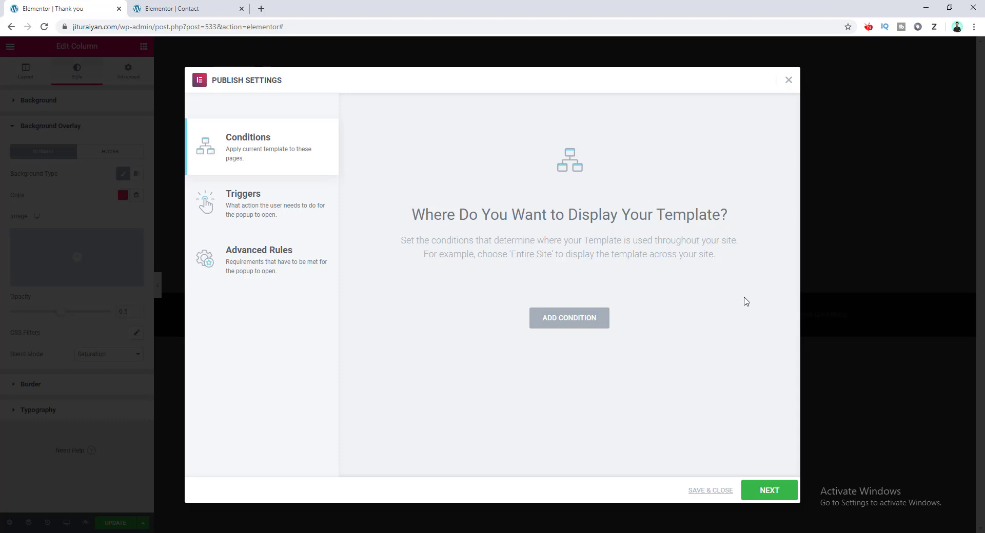
Review the popup's trigger and advanced rule options, and save the publish settings without any condition.
left_click(301, 220)
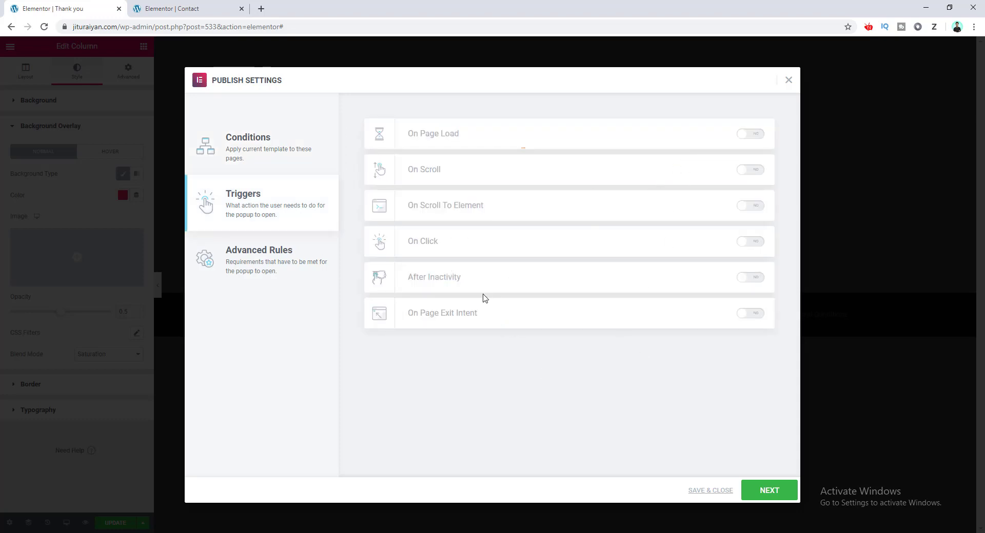
key("Return")
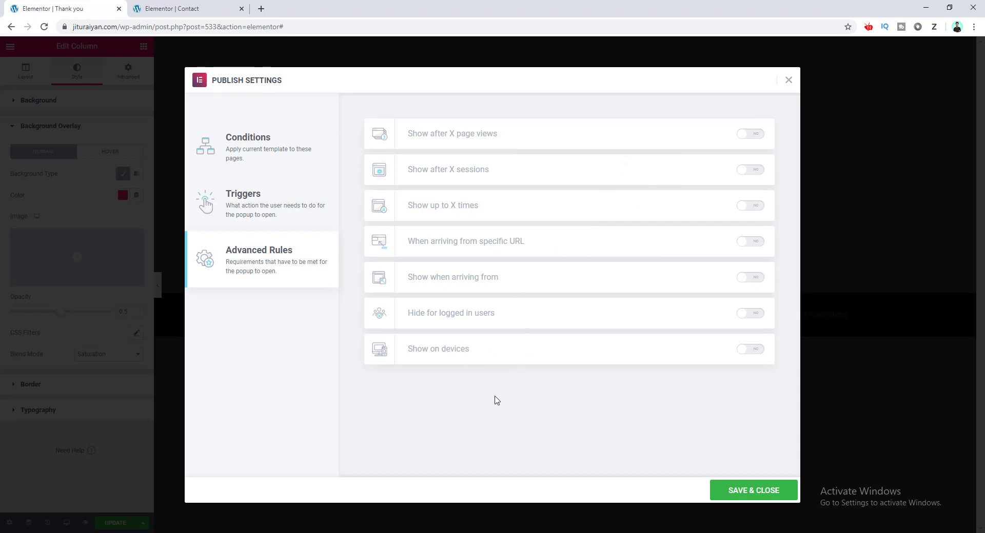
left_click(253, 151)
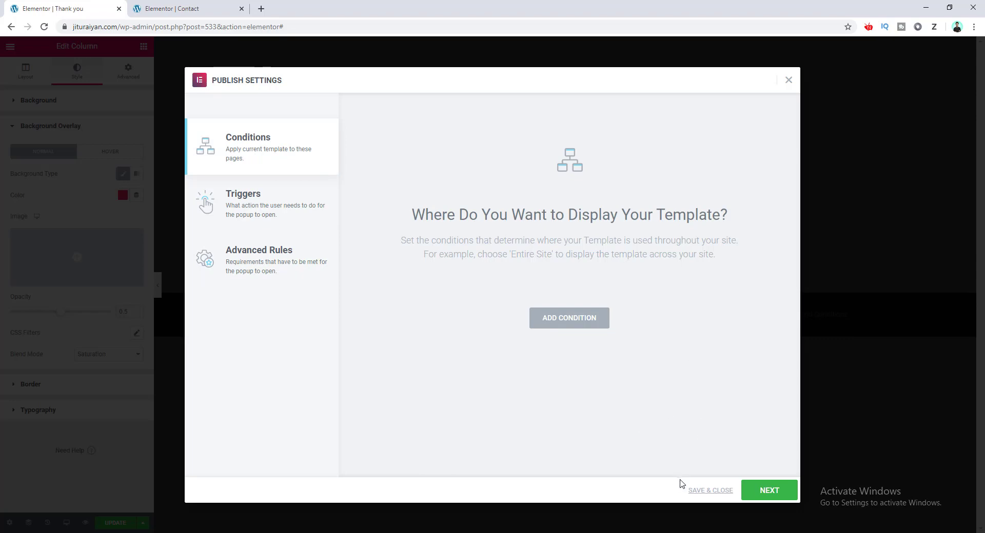
left_click(711, 491)
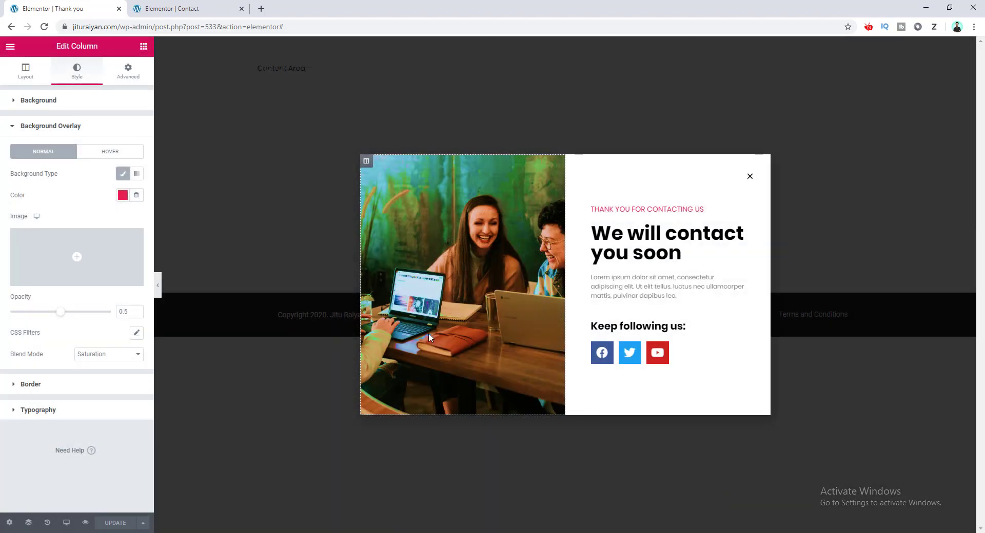
Switch to the Contact page editor and add Popup to the contact form's actions after submit.
left_click(180, 4)
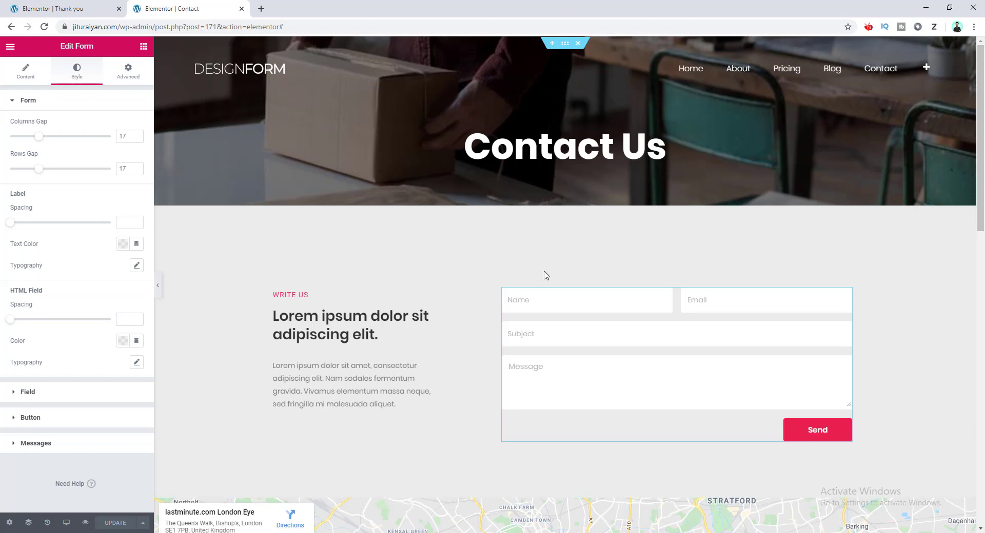
right_click(622, 325)
left_click(574, 313)
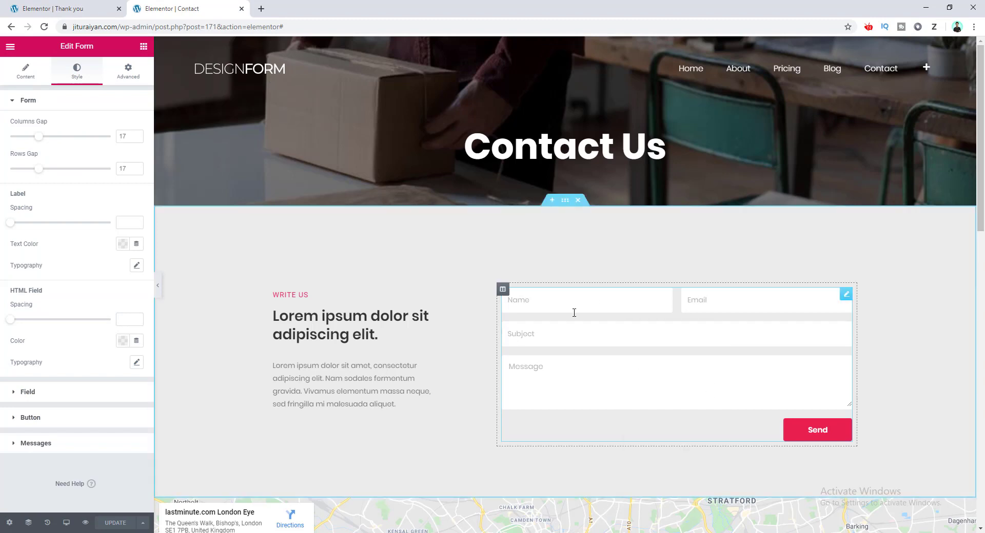
left_click(26, 72)
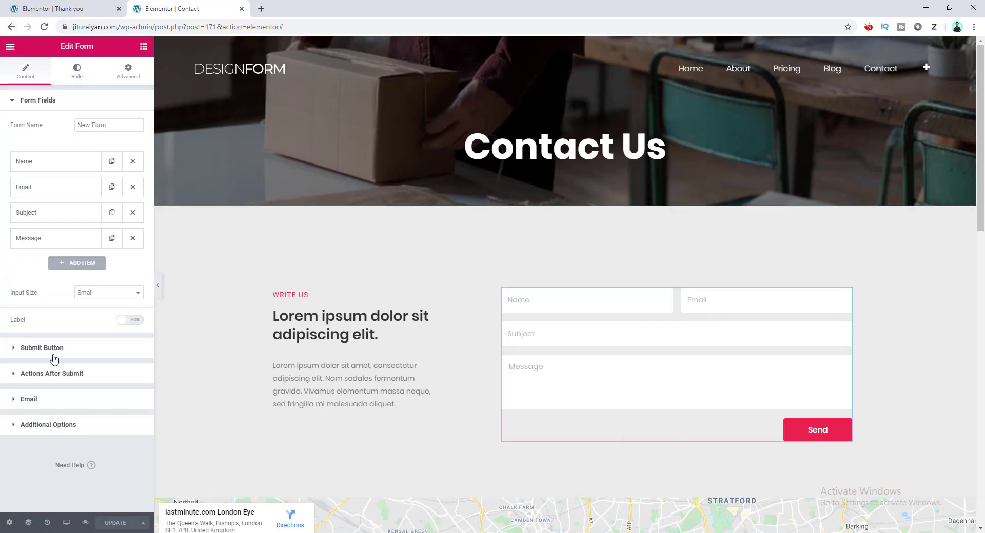
left_click(97, 380)
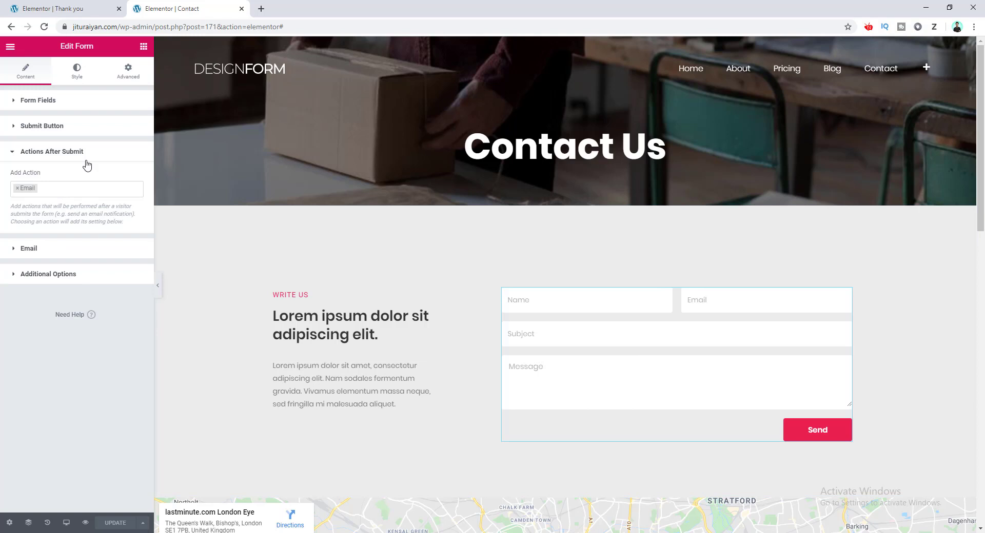
left_click(77, 190)
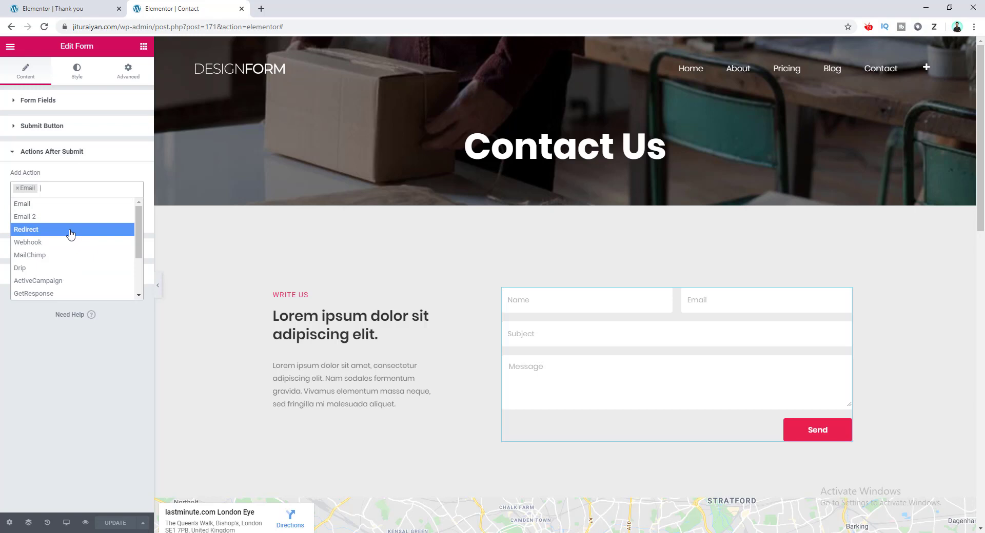
scroll(78, 262, "down", 1)
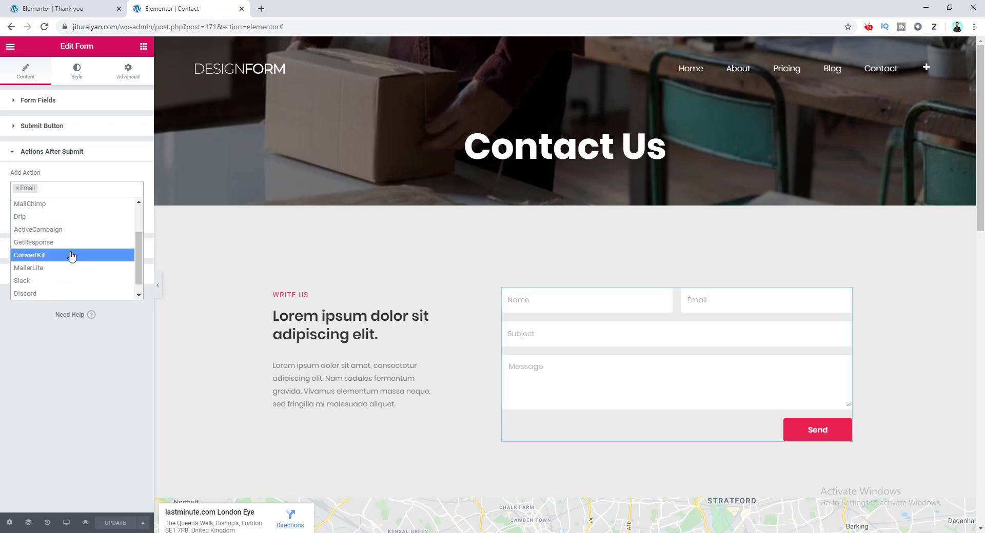
scroll(80, 237, "down", 1)
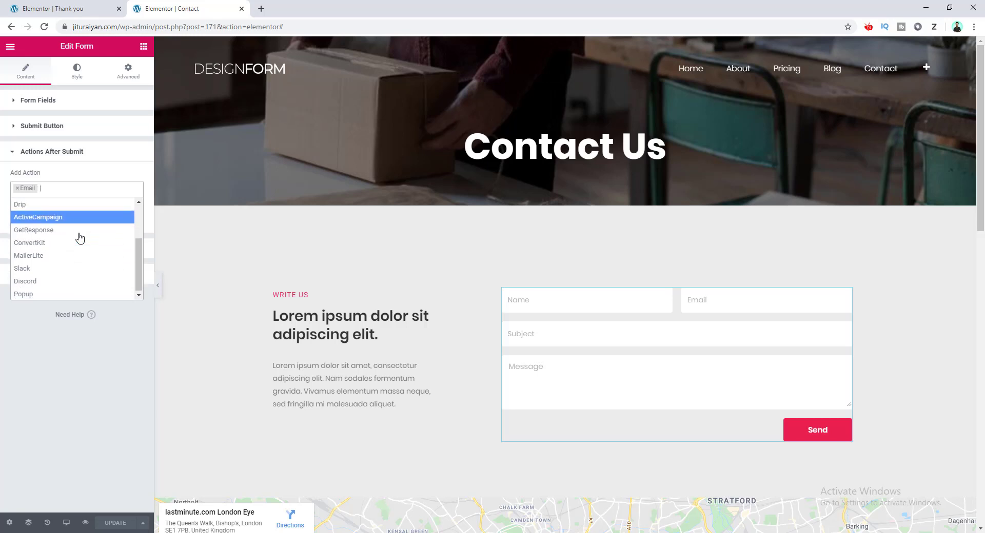
left_click(76, 295)
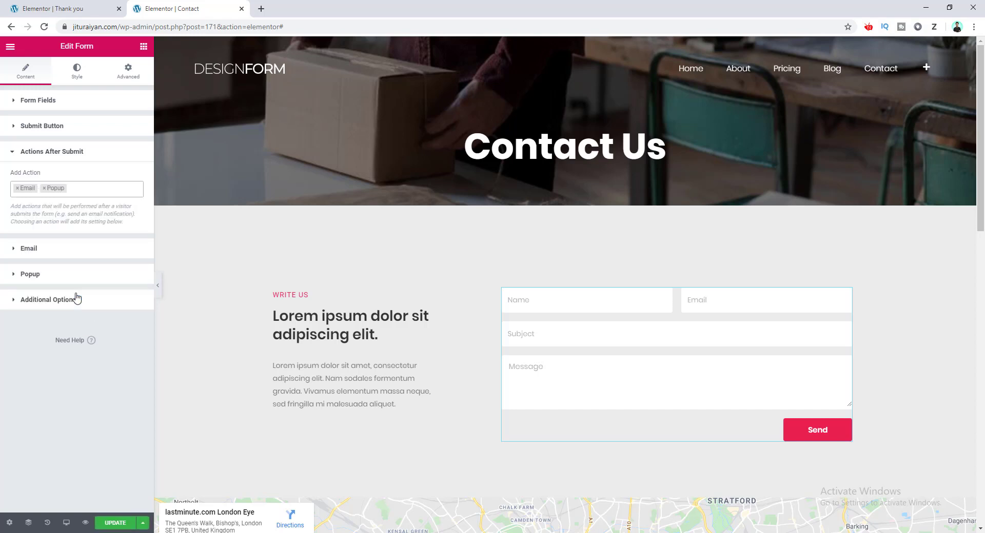
Set the form's popup action to Open Popup with the Thank you template, and update the page.
left_click(47, 277)
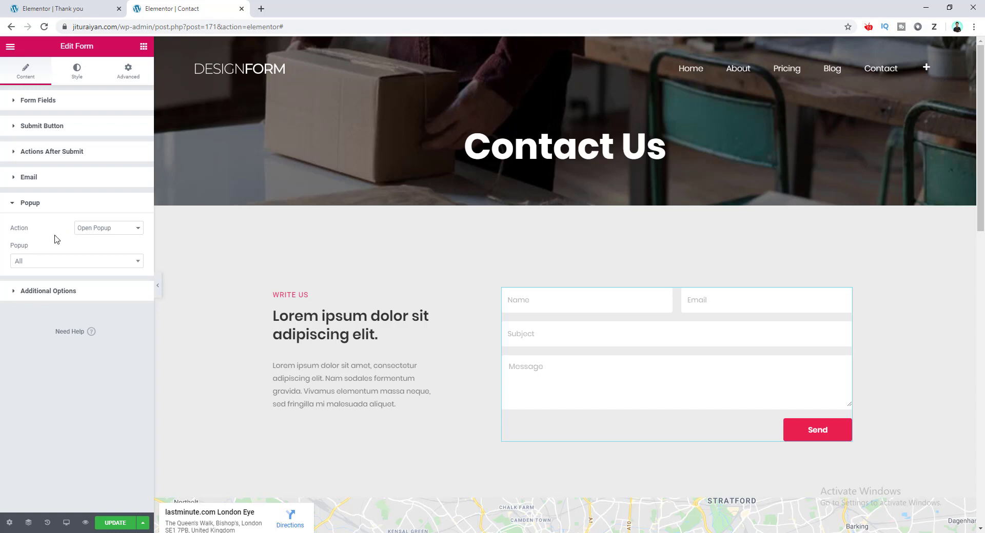
left_click(95, 228)
left_click(75, 241)
left_click(106, 231)
left_click(106, 248)
left_click(84, 264)
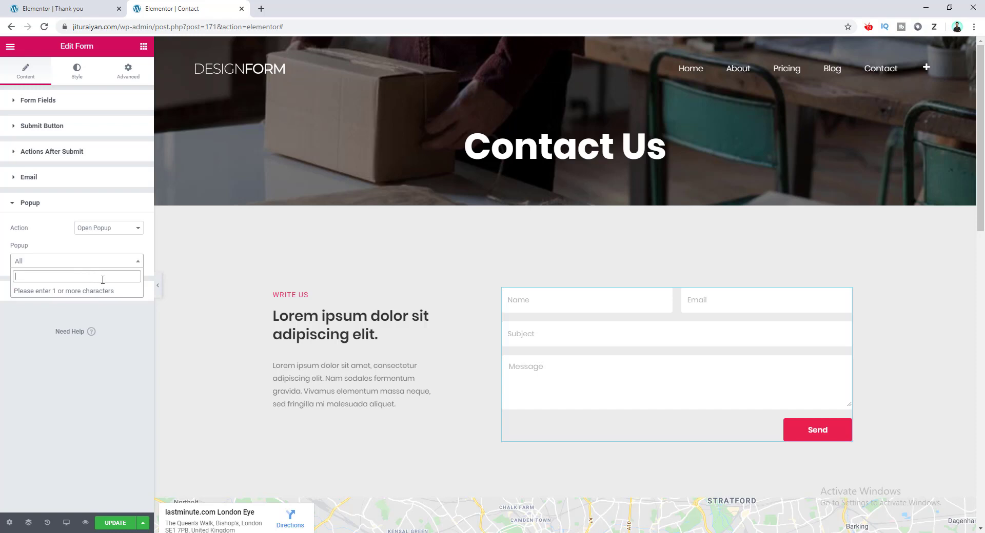
type("thank")
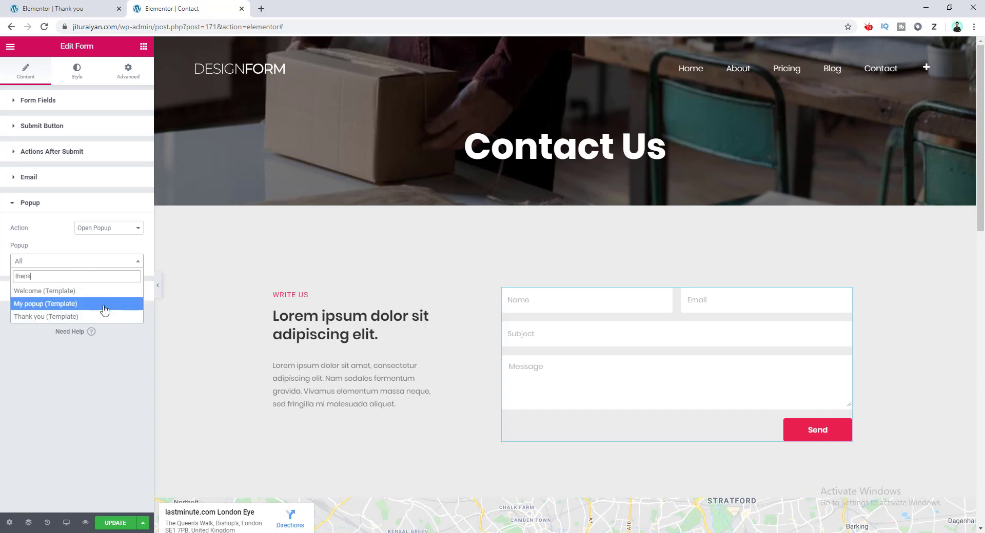
left_click(103, 317)
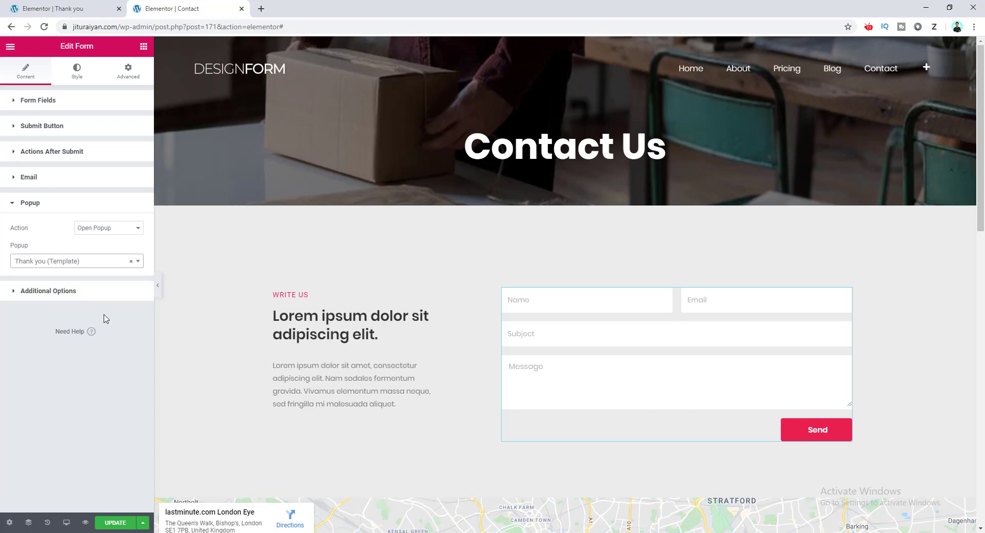
left_click(115, 523)
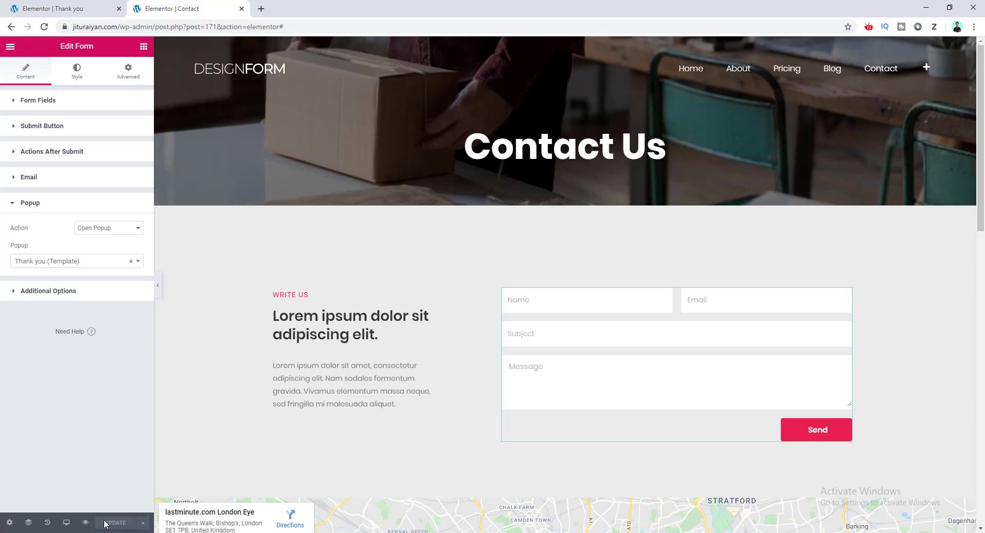
Preview the Contact page and fill in the form's name, email and subject, with the "Lorem ipsum dolor sit amet" placeholder paragraph as message.
left_click(86, 523)
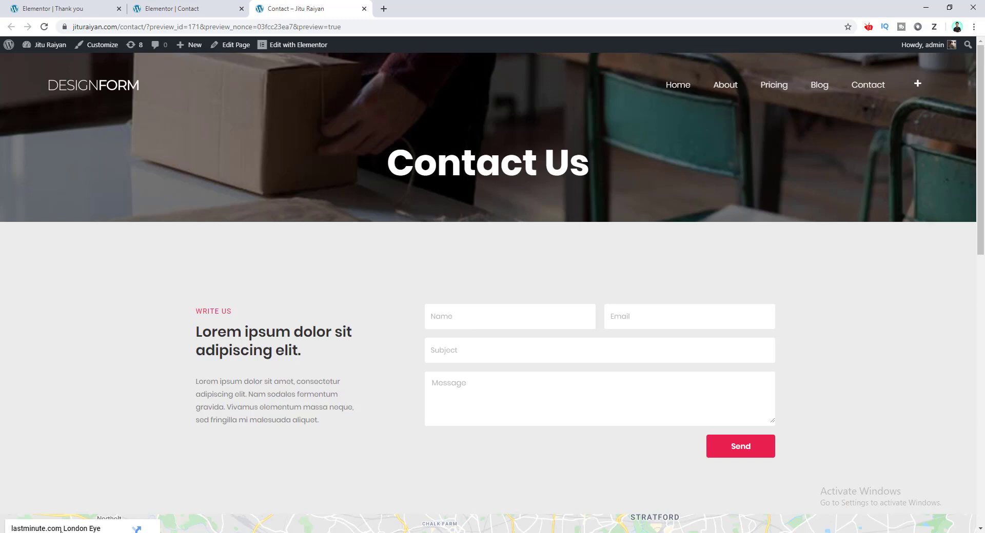
left_click(527, 318)
left_click(528, 341)
left_click(655, 307)
left_click(640, 343)
left_click(499, 350)
left_click(475, 375)
left_click(483, 391)
type("Lorem ipsum dolor sit amet, consectetur adipiscing elit. Ut elit tellus, luctus nec ullamcorper mattis, pulvinar dapibus leo.")
Send the test form, close the thank-you popup, and examine the message below the form.
left_click(753, 455)
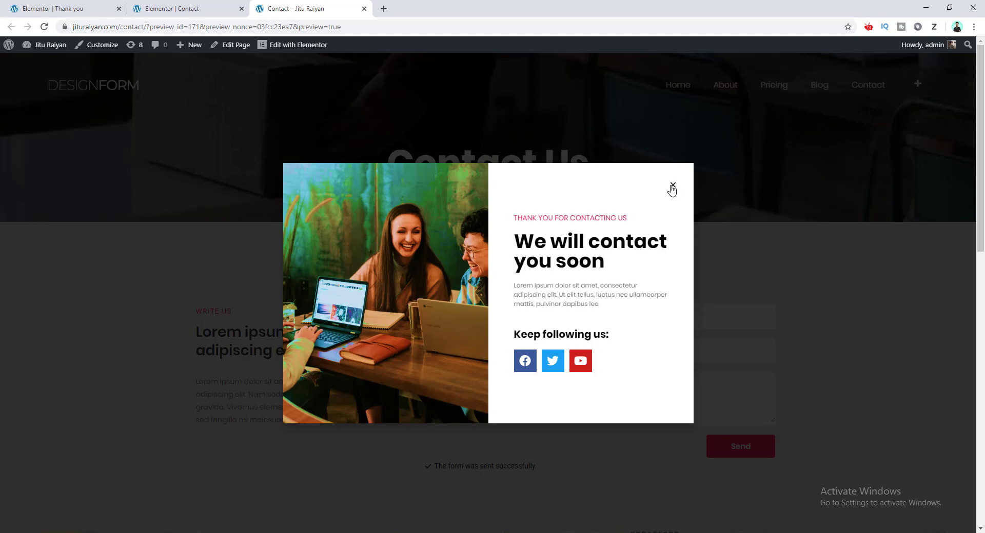
left_click(793, 218)
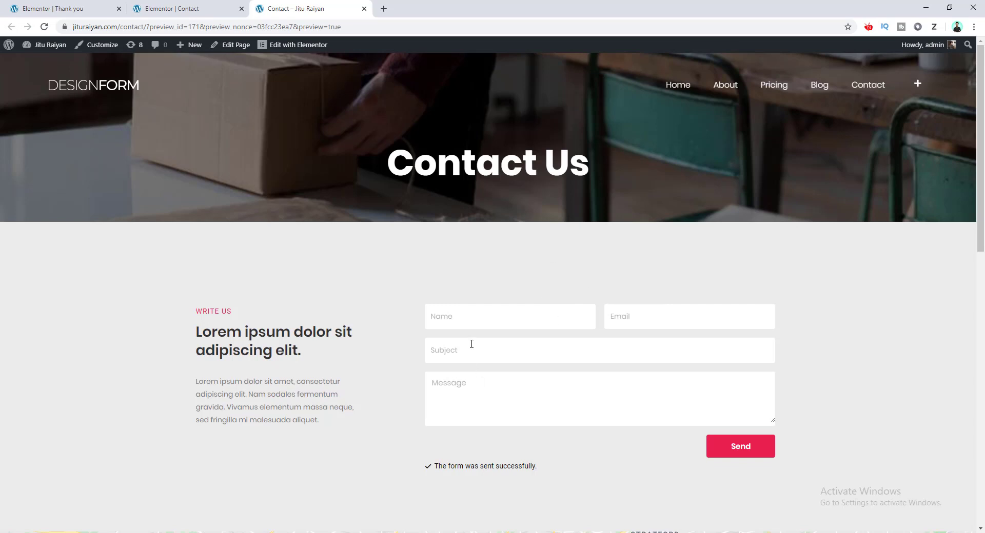
left_click_drag(535, 467, 444, 470)
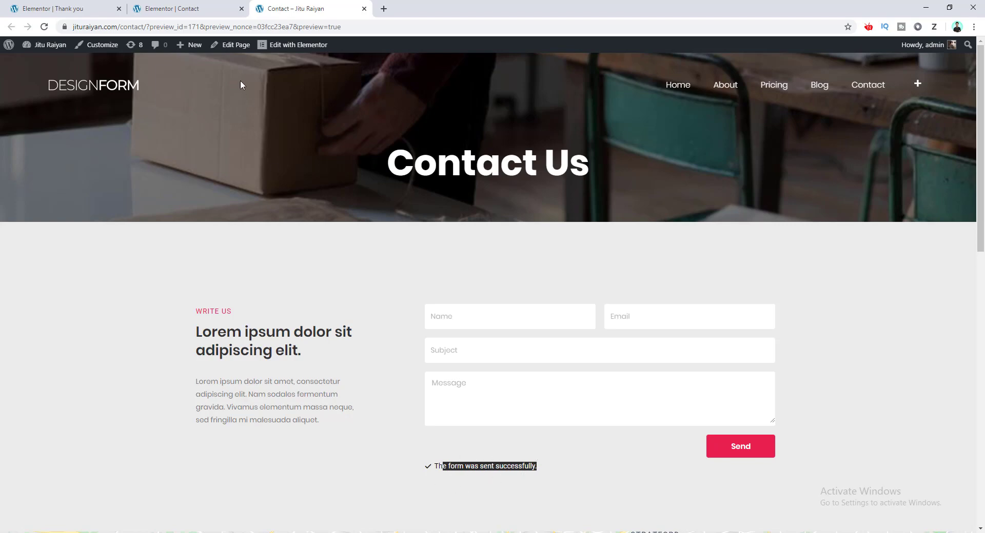
Return to the Contact page editor, turn on the form's Custom Messages option, and empty the Success Message.
left_click(201, 10)
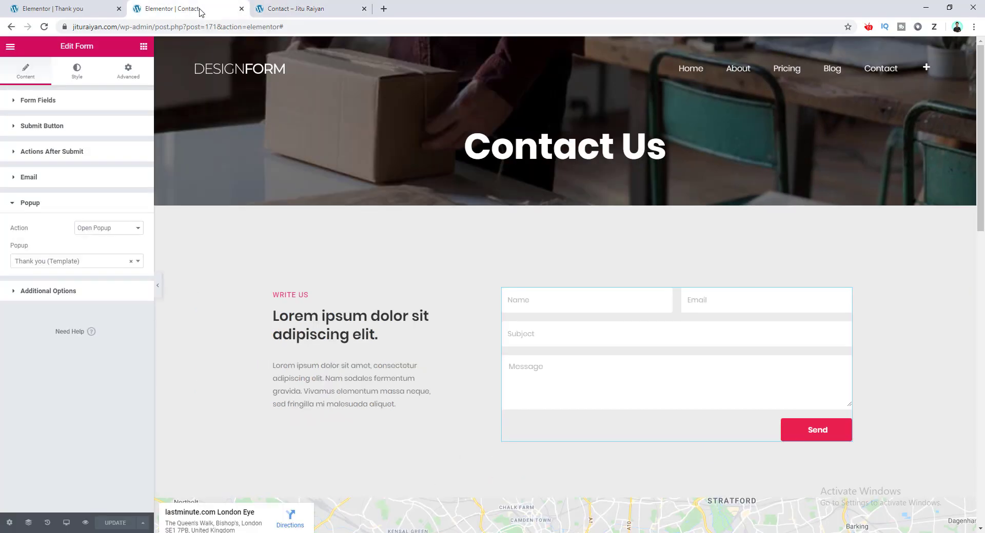
left_click(23, 292)
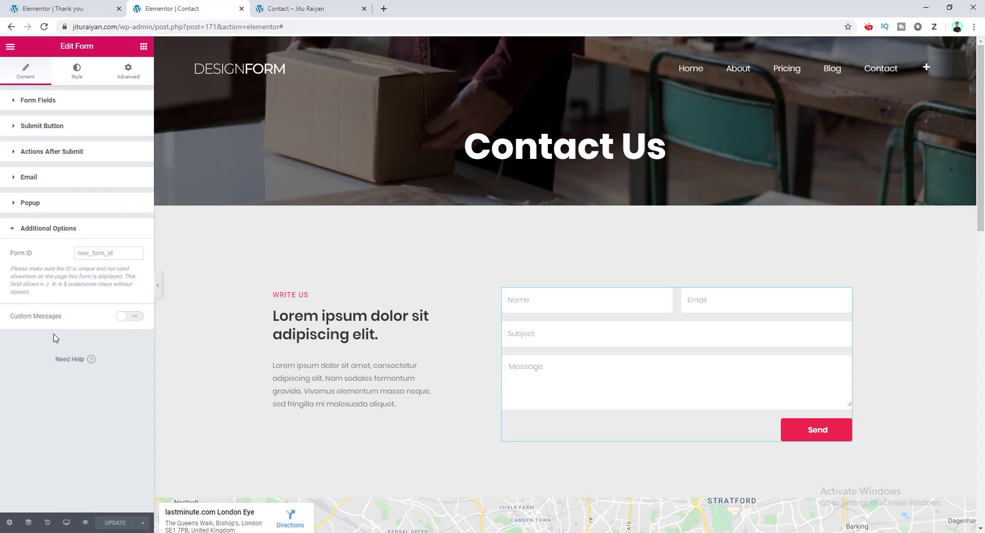
left_click(132, 319)
left_click_drag(99, 347, 1, 351)
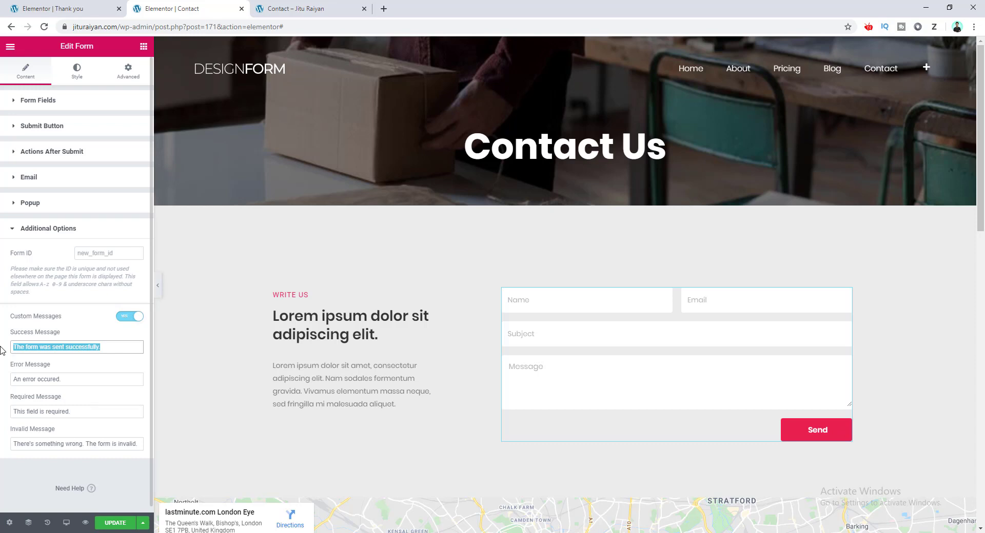
key("BackSpace")
Empty the form's Error, Required and Invalid messages, and update the page.
left_click_drag(60, 380, 2, 380)
key("BackSpace")
left_click_drag(70, 412, 2, 413)
key("BackSpace")
left_click_drag(122, 442, 5, 447)
key("BackSpace")
left_click(110, 524)
Reload the Contact page preview, submit a test entry with subject "I need a website" and a Lorem ipsum message, and close the popup.
left_click(294, 9)
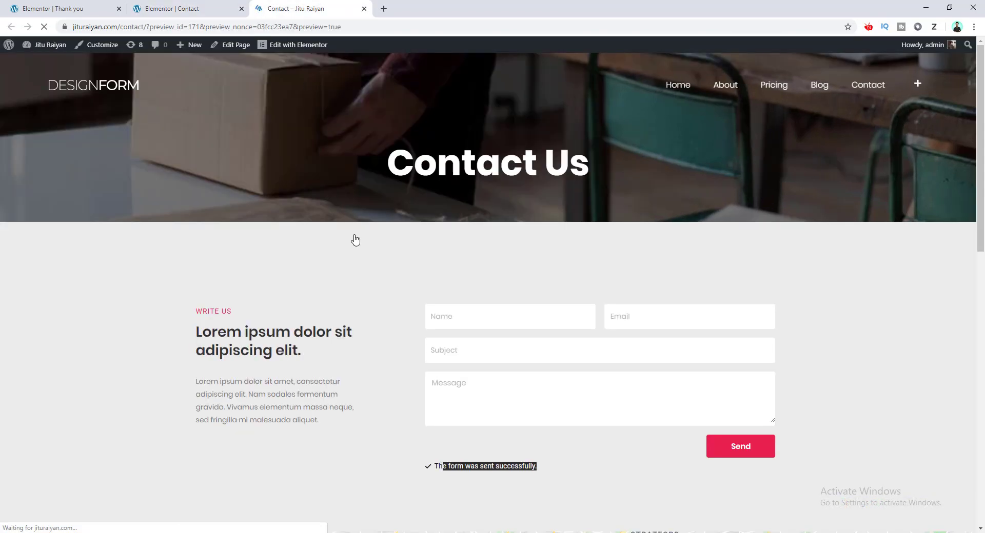
left_click(462, 316)
left_click(539, 339)
left_click(633, 319)
left_click(630, 341)
left_click(521, 357)
left_click(505, 378)
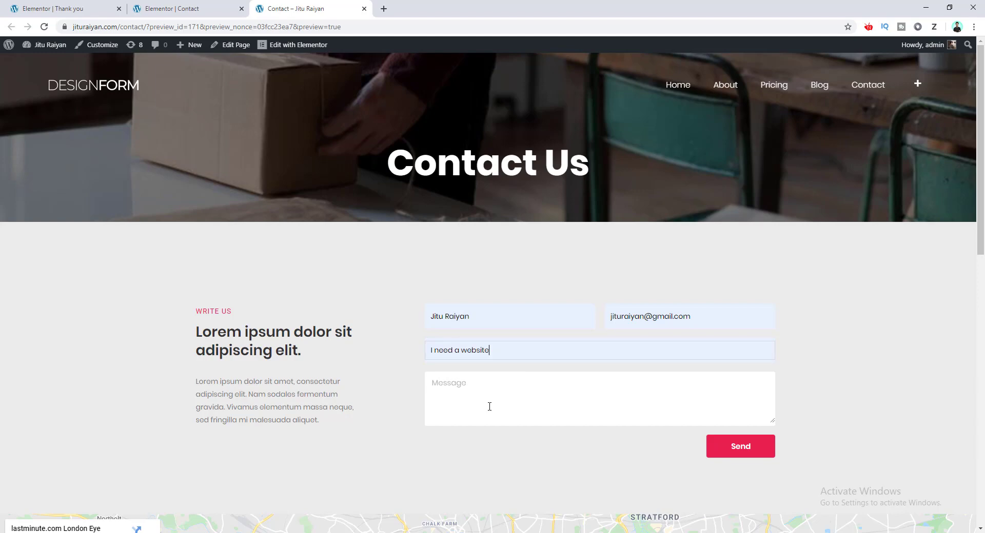
left_click(489, 407)
type("Lorem ipsum dolor sit amet, consectetur adipiscing elit. Ut elit tellus, luctus nec ullamcorper mattis, pulvinar dapibus leo.")
left_click(737, 449)
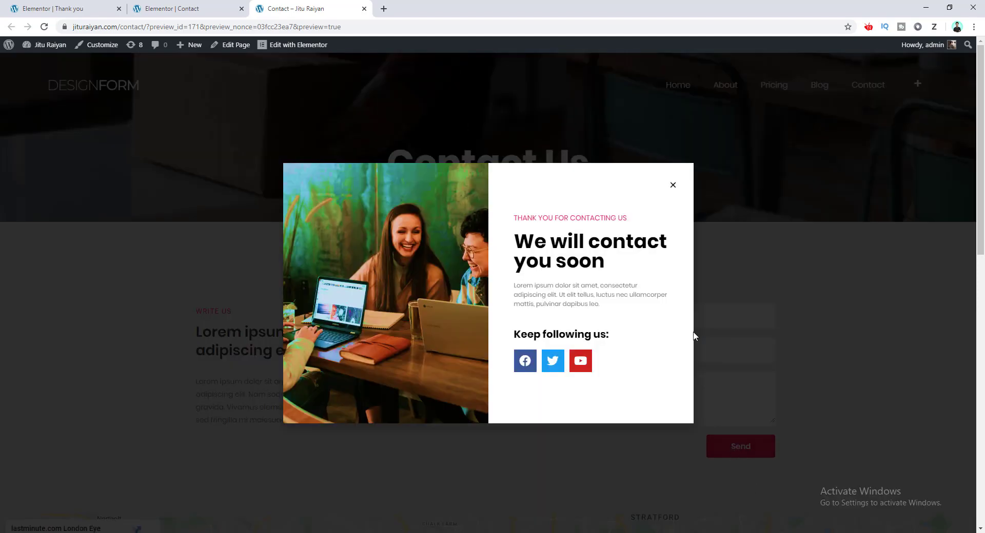
left_click(673, 185)
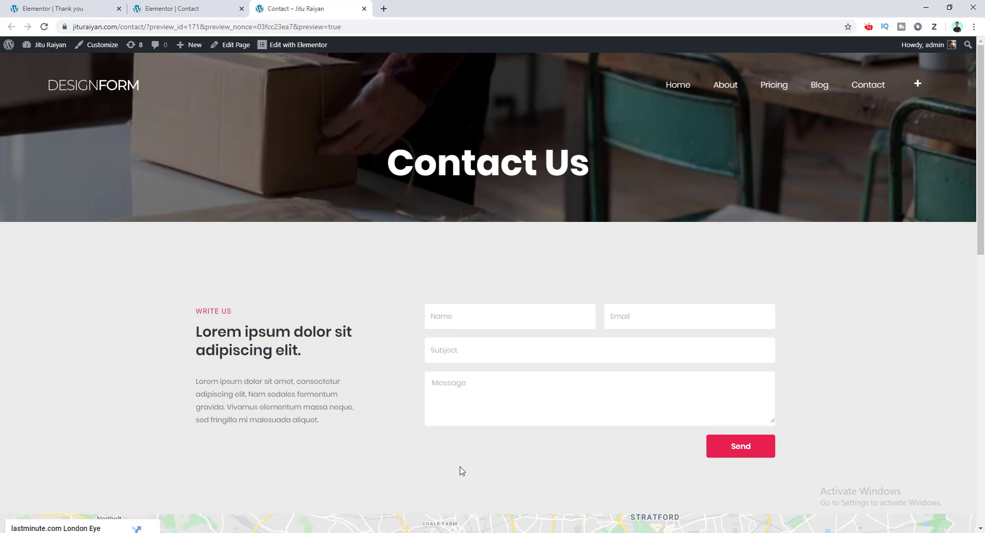